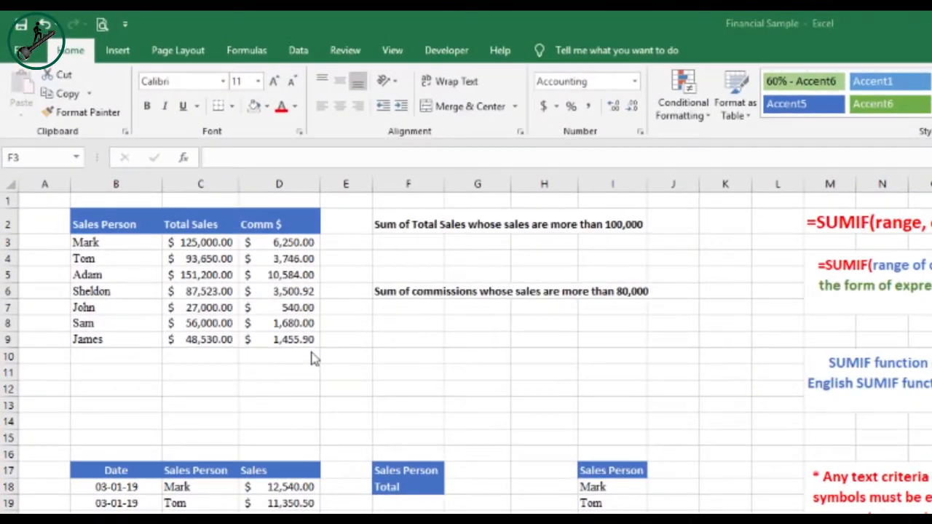
# Examine the sales table's salesperson names, Total Sales figures and commission amounts
pyautogui.click(118, 253)
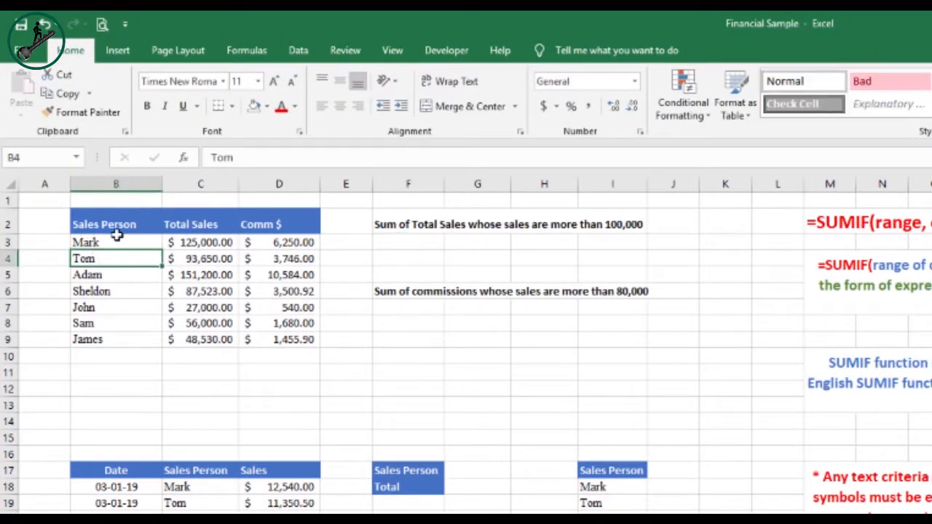
pyautogui.click(115, 225)
pyautogui.click(200, 222)
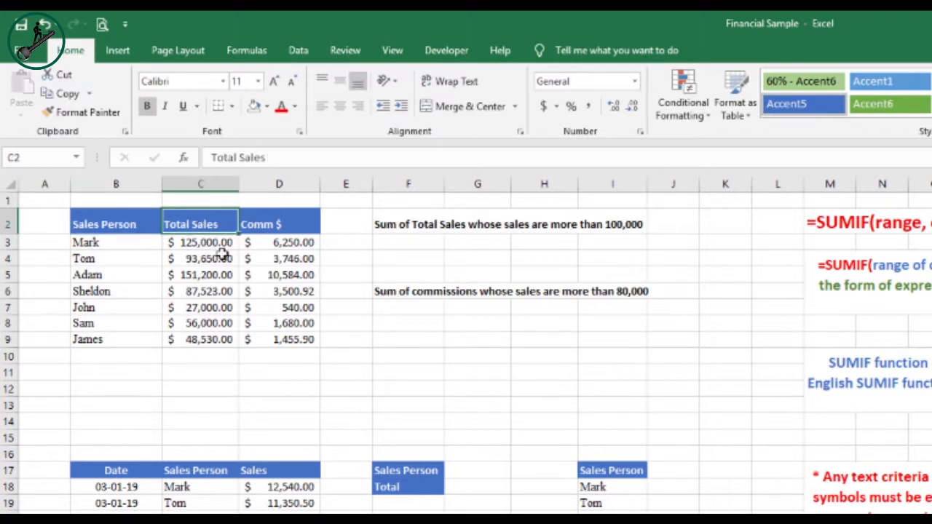
pyautogui.click(262, 225)
pyautogui.click(203, 230)
pyautogui.click(414, 225)
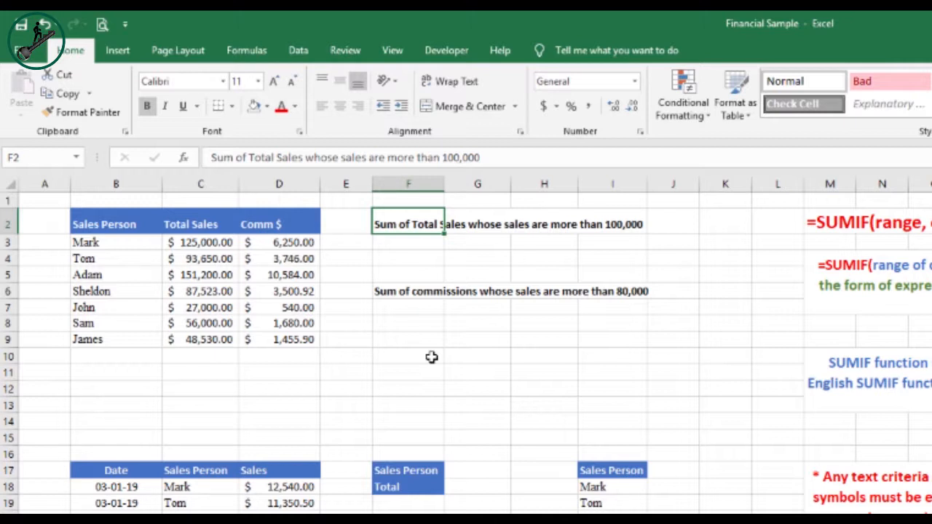
pyautogui.click(211, 244)
pyautogui.click(214, 278)
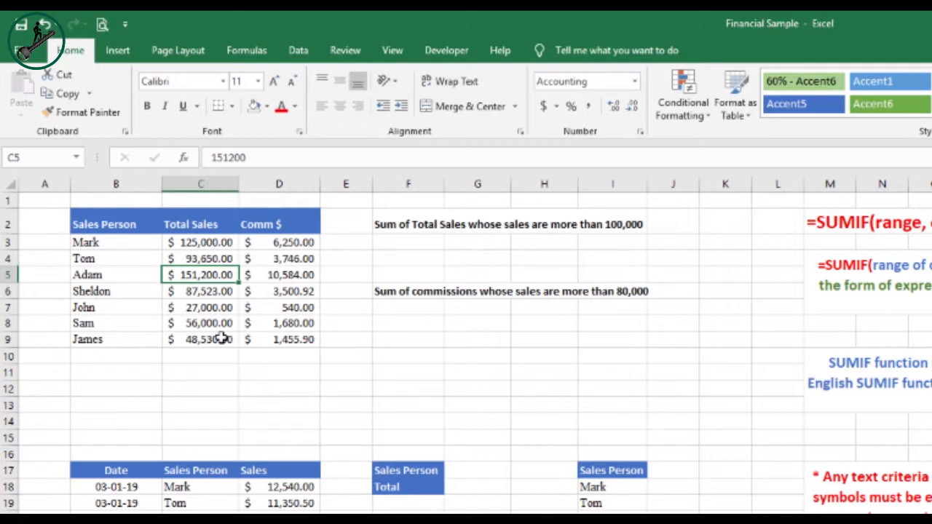
pyautogui.click(211, 241)
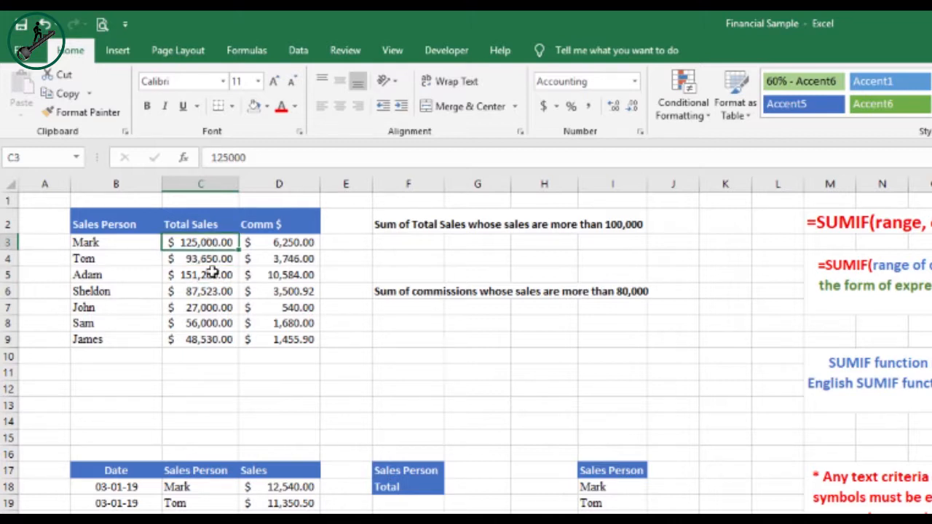
pyautogui.click(211, 275)
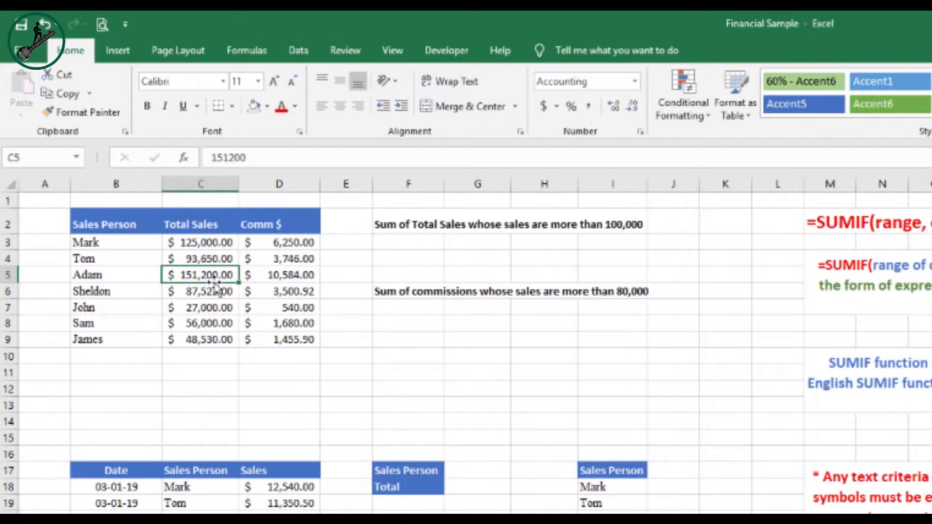
# Select F3 and browse the Math & Trig function list to locate SUMIF
pyautogui.click(410, 245)
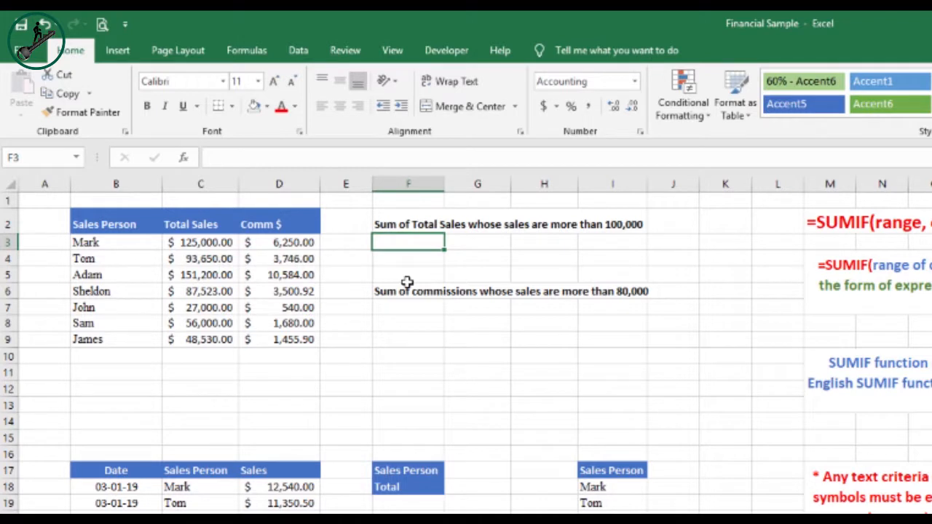
pyautogui.click(250, 56)
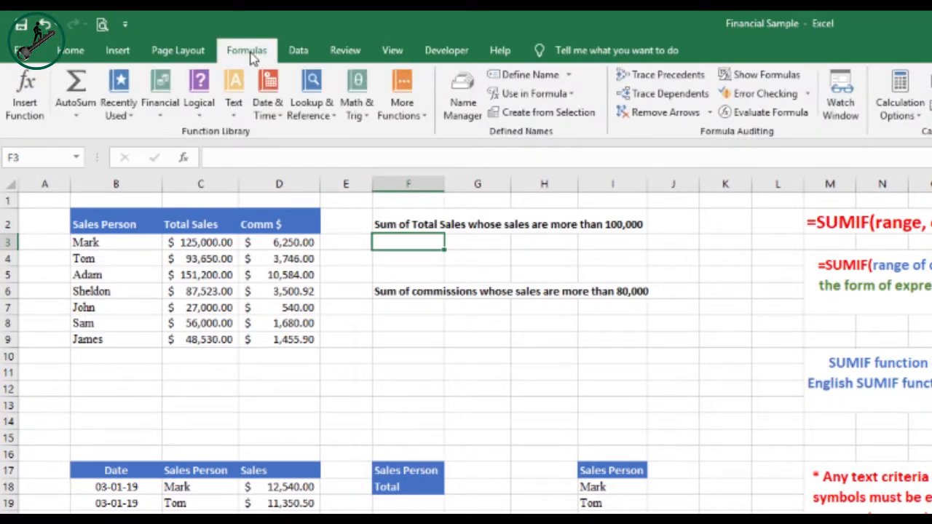
pyautogui.click(369, 121)
pyautogui.moveTo(462, 173); pyautogui.dragTo(460, 507)
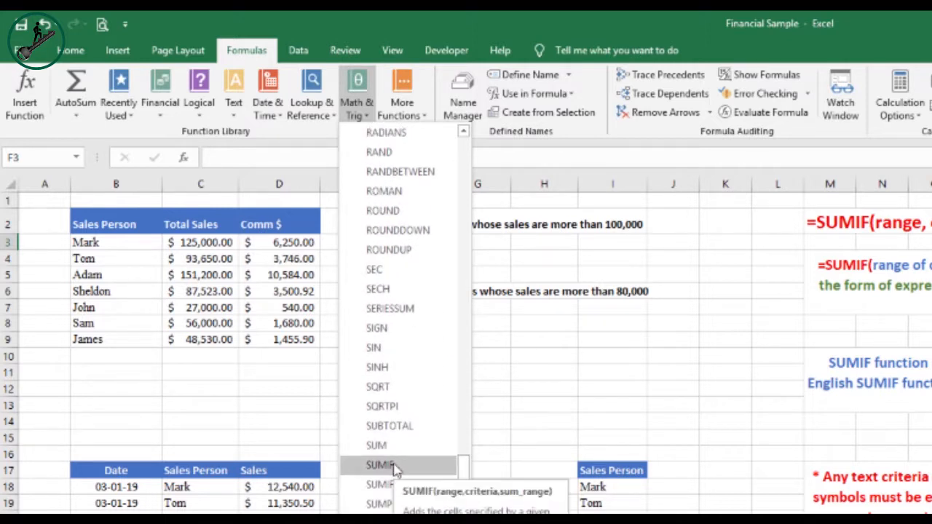
pyautogui.click(425, 248)
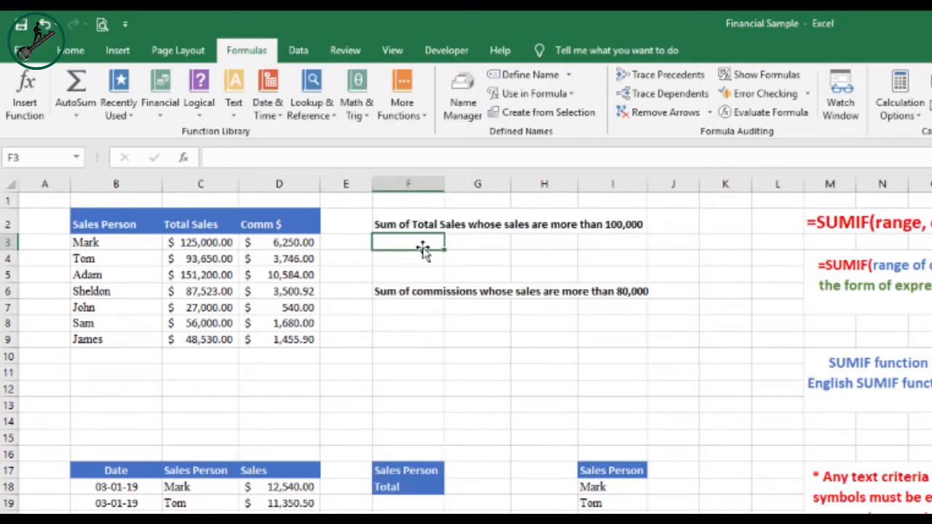
# In F3, enter =SUMIF(C3:C9, ">100000") to total sales above 100,000
pyautogui.write('=s')
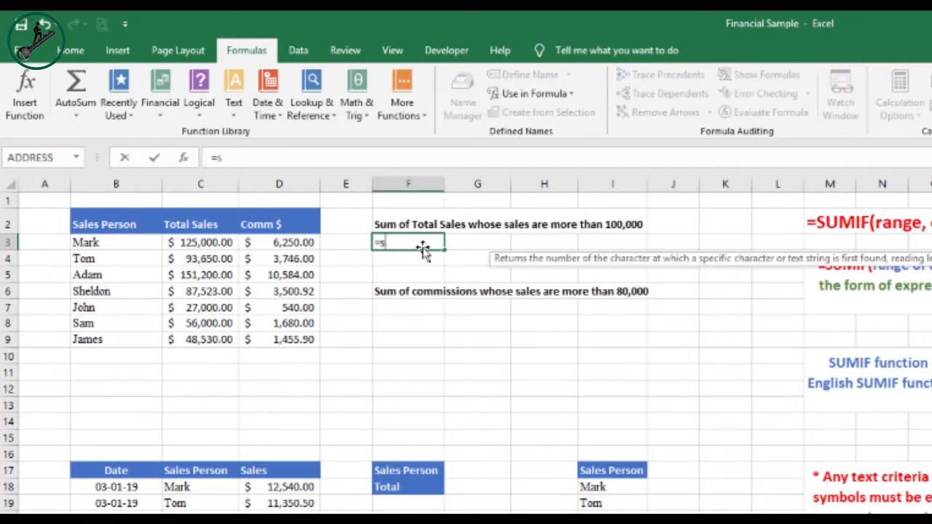
pyautogui.write('um')
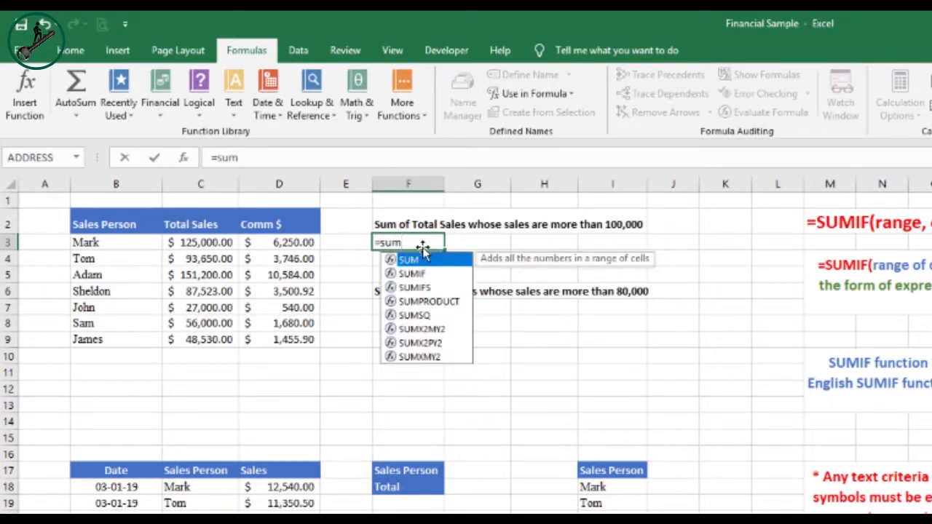
pyautogui.press('Down')
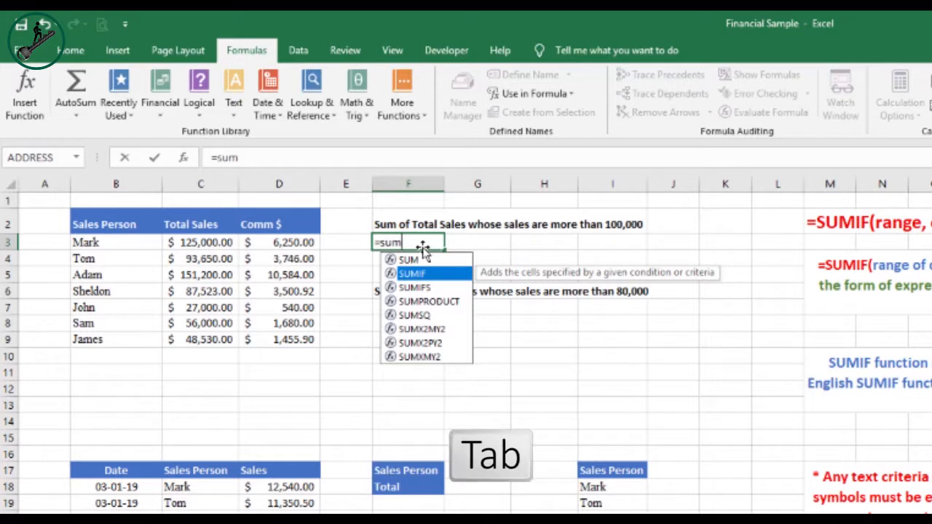
pyautogui.press('Tab')
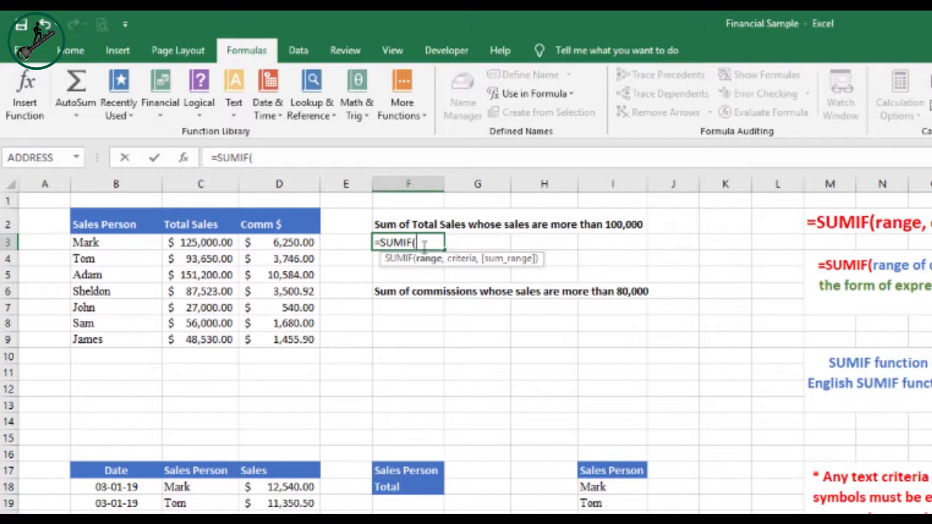
pyautogui.moveTo(212, 241); pyautogui.dragTo(209, 344)
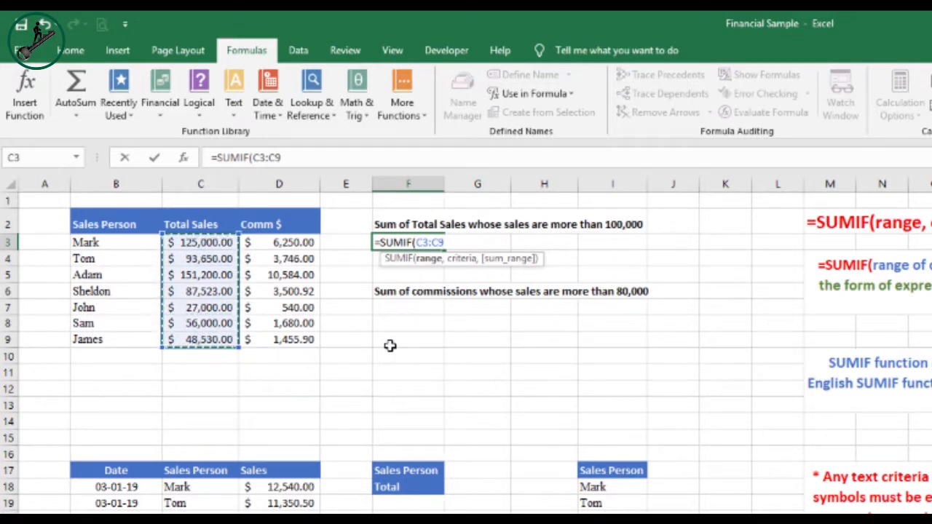
pyautogui.write(',')
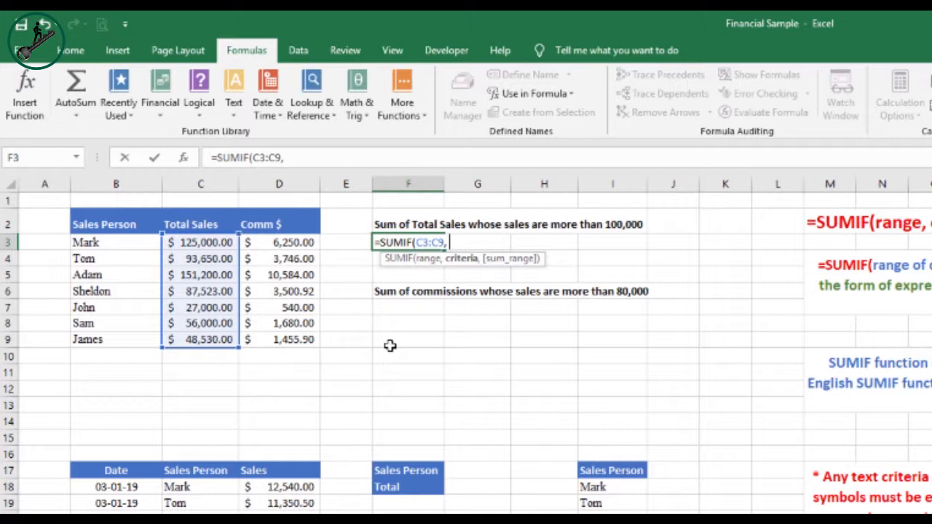
pyautogui.write('">100000')
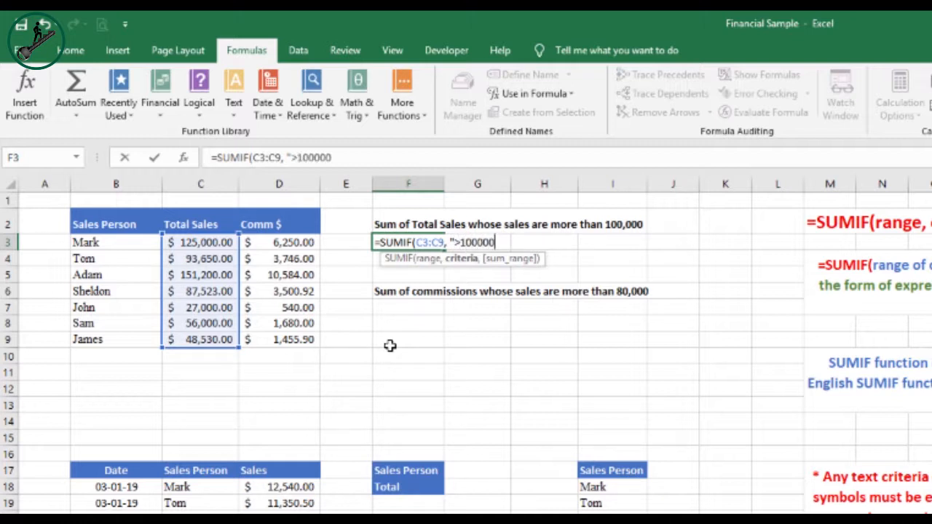
pyautogui.write('")')
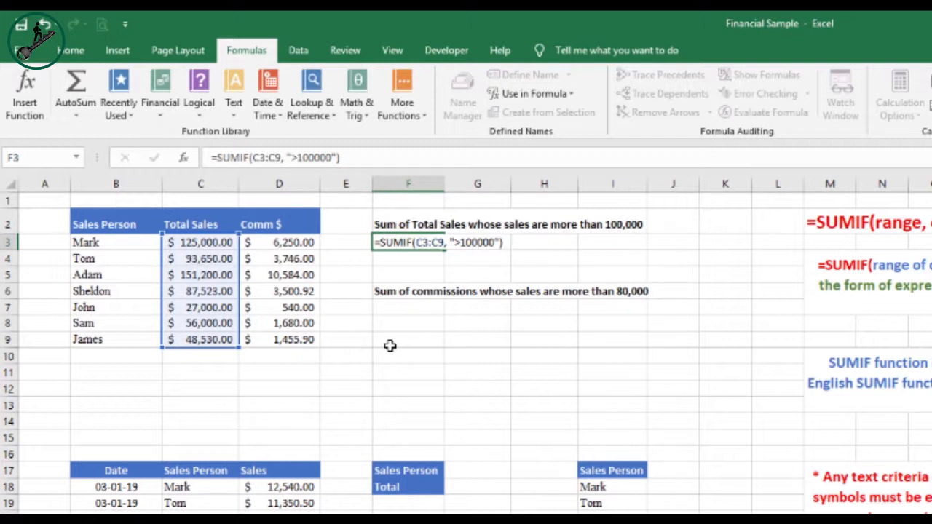
pyautogui.press('Return')
pyautogui.press('Up')
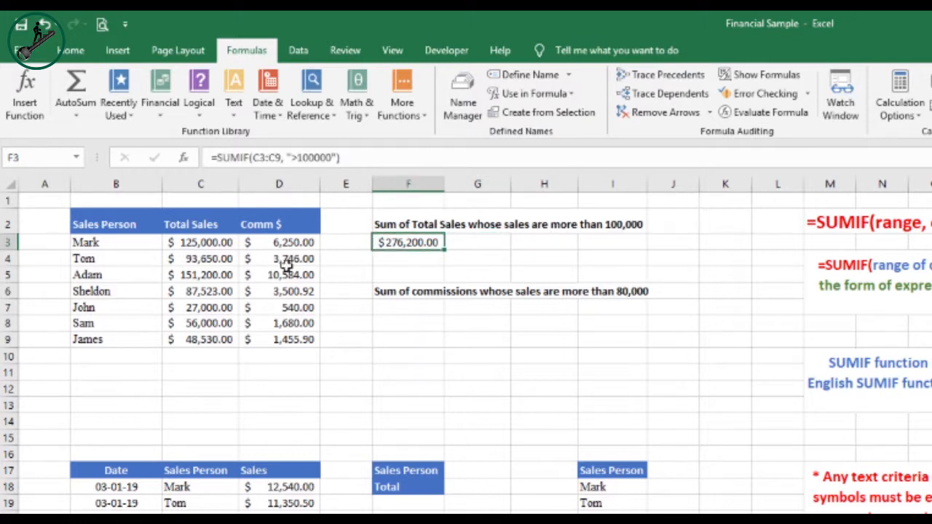
# Check the Total Sales values above 100,000 against the result in F3
pyautogui.click(207, 243)
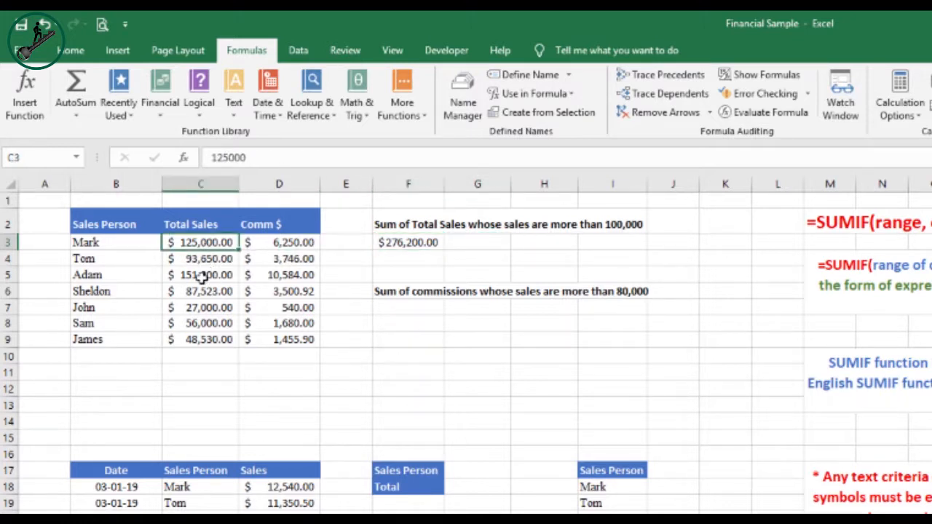
pyautogui.keyDown('ctrl'); pyautogui.click(206, 274); pyautogui.keyUp('ctrl')
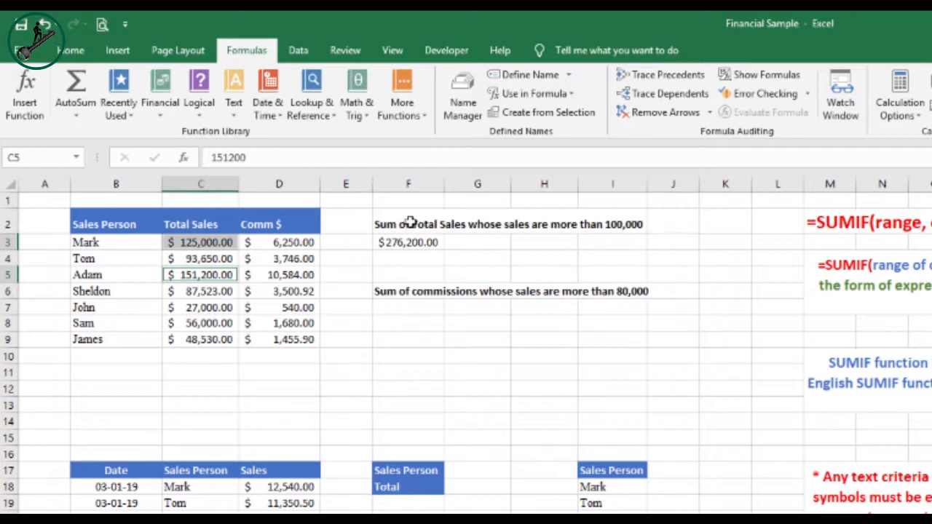
pyautogui.click(414, 246)
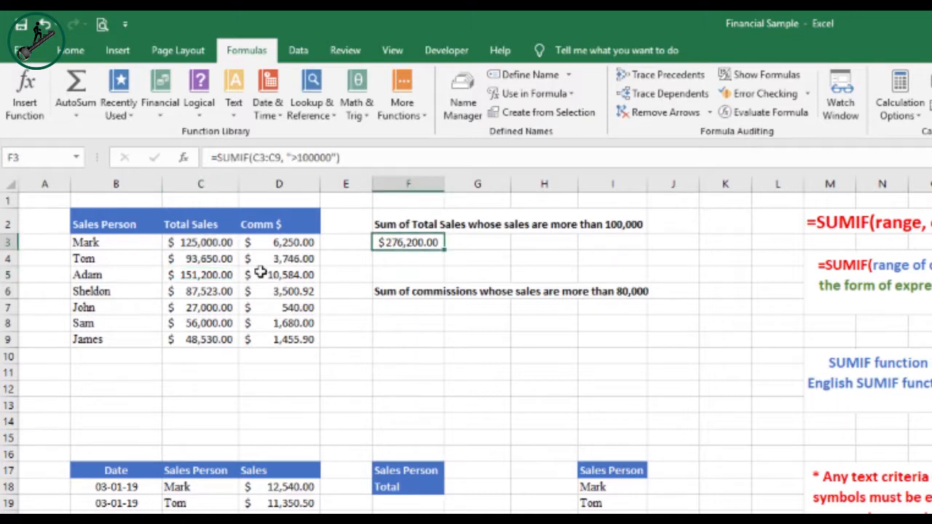
pyautogui.click(409, 263)
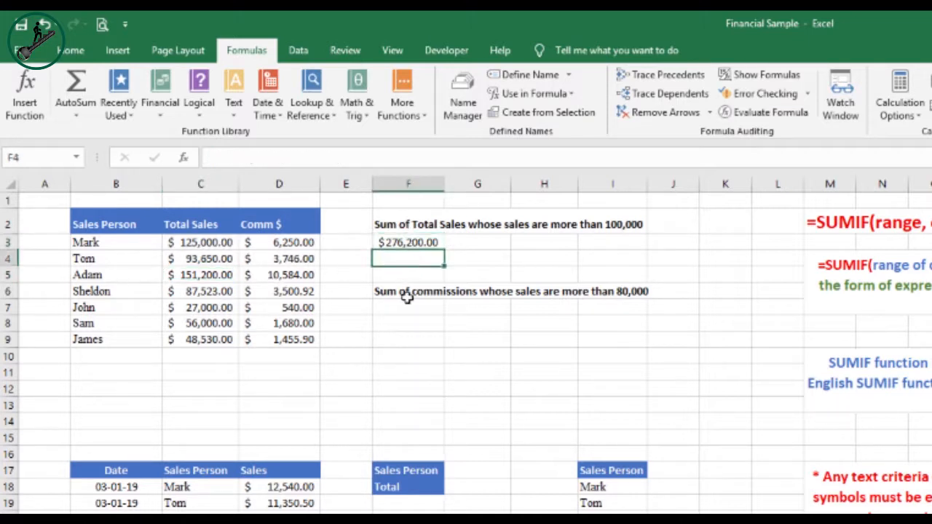
# In F7, enter =SUMIF(C3:C9, ">80000", D3:D9) to total commissions where sales exceed 80,000
pyautogui.click(411, 312)
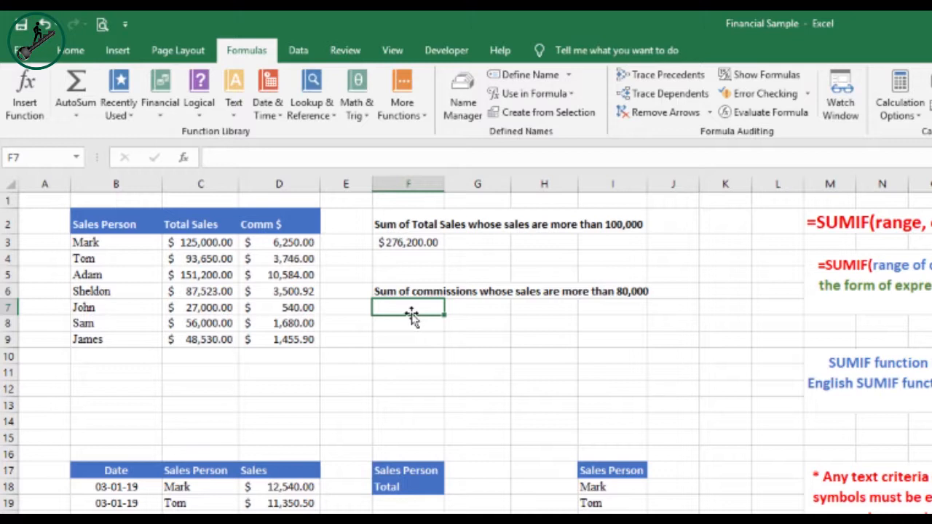
pyautogui.write('=sum')
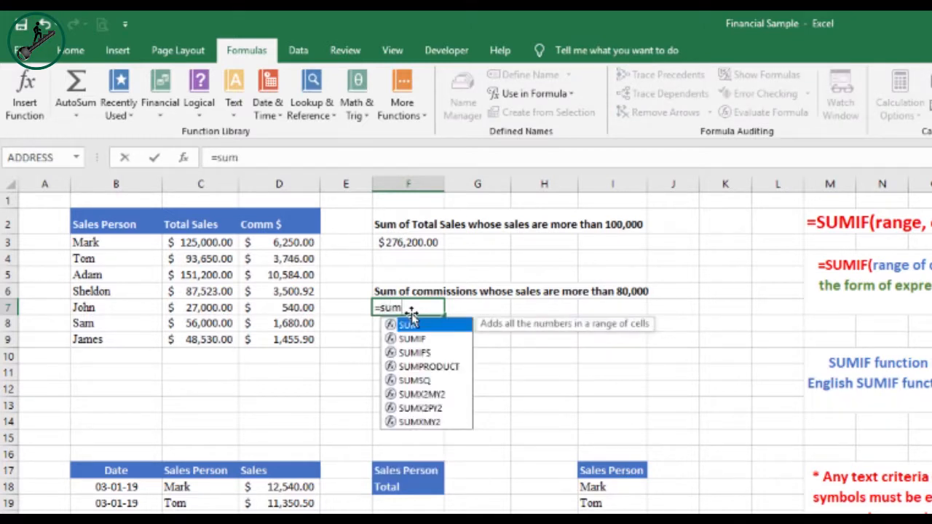
pyautogui.press('Down')
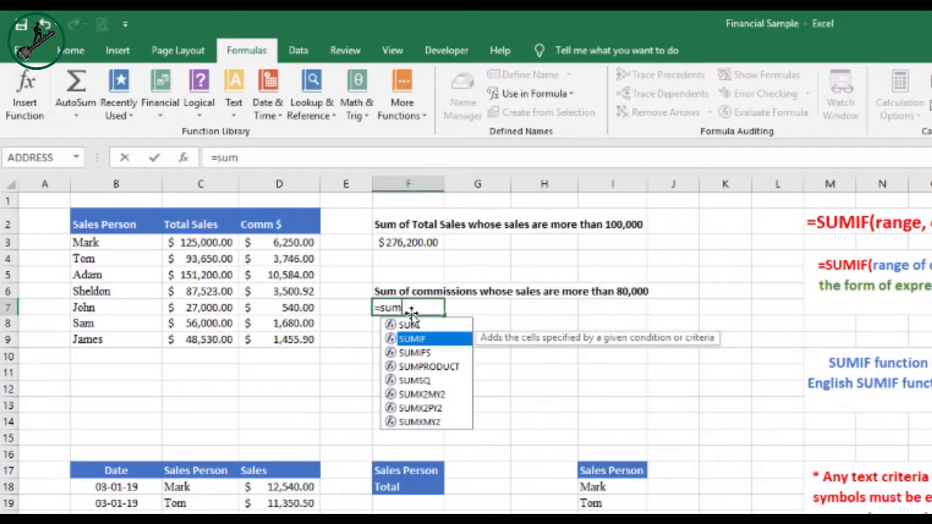
pyautogui.press('Tab')
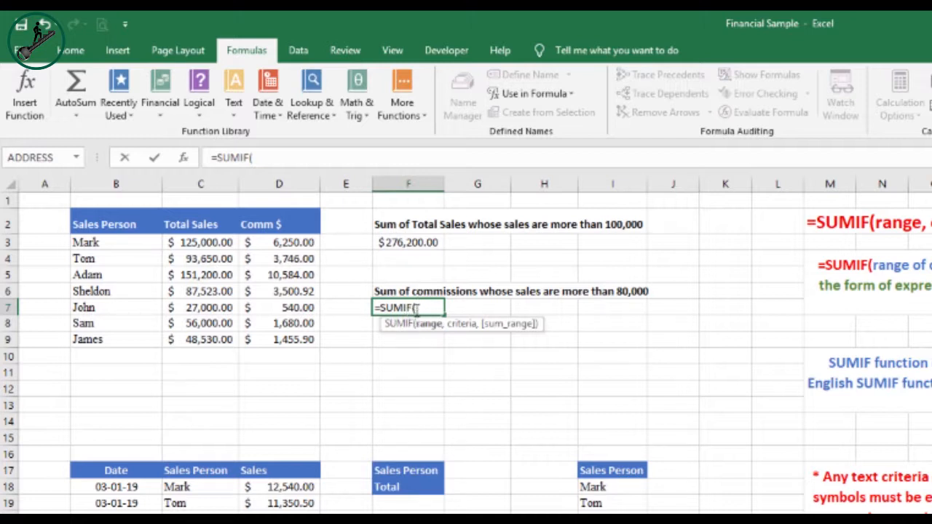
pyautogui.moveTo(191, 244); pyautogui.dragTo(207, 345)
pyautogui.write(', ">')
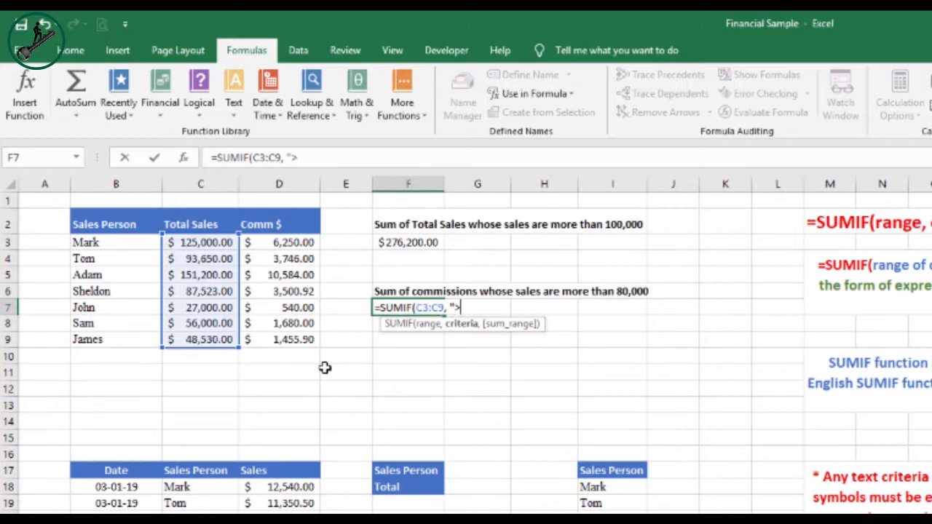
pyautogui.write('8000')
pyautogui.write('0')
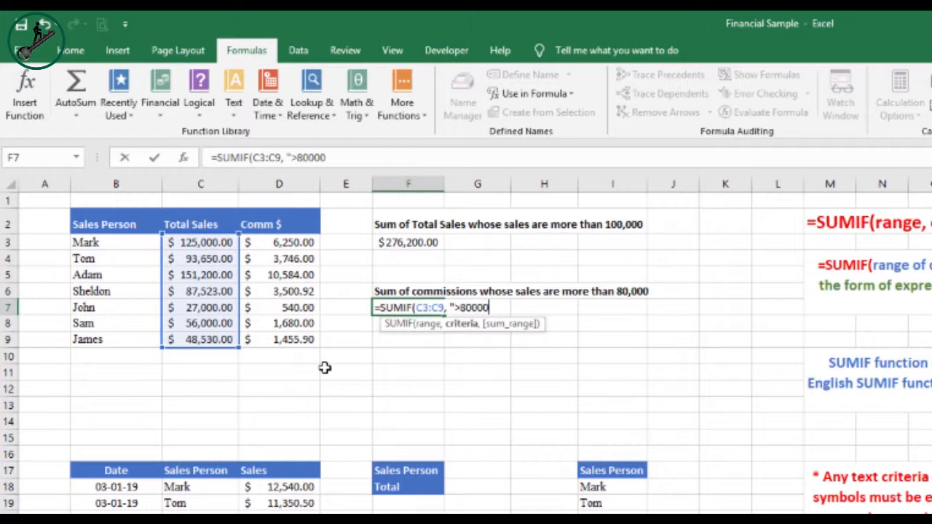
pyautogui.write('",')
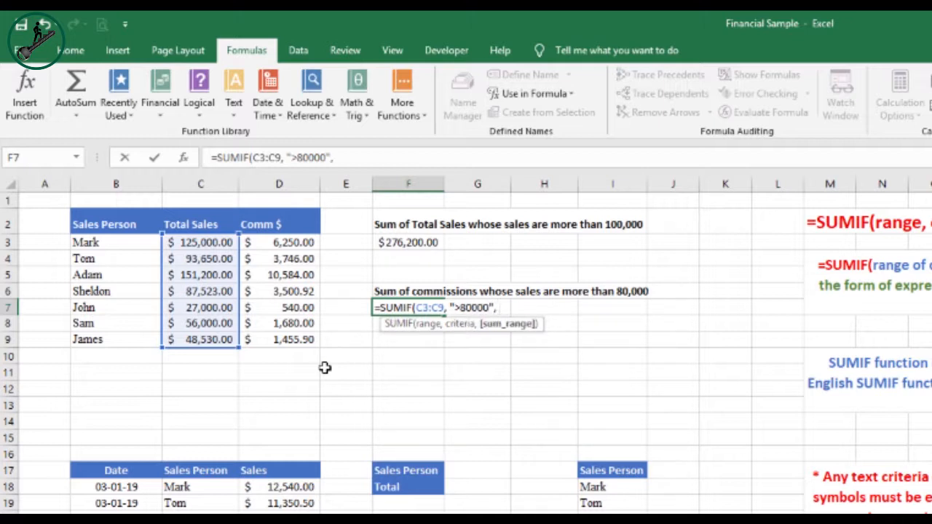
pyautogui.moveTo(276, 243); pyautogui.dragTo(280, 339)
pyautogui.write(')')
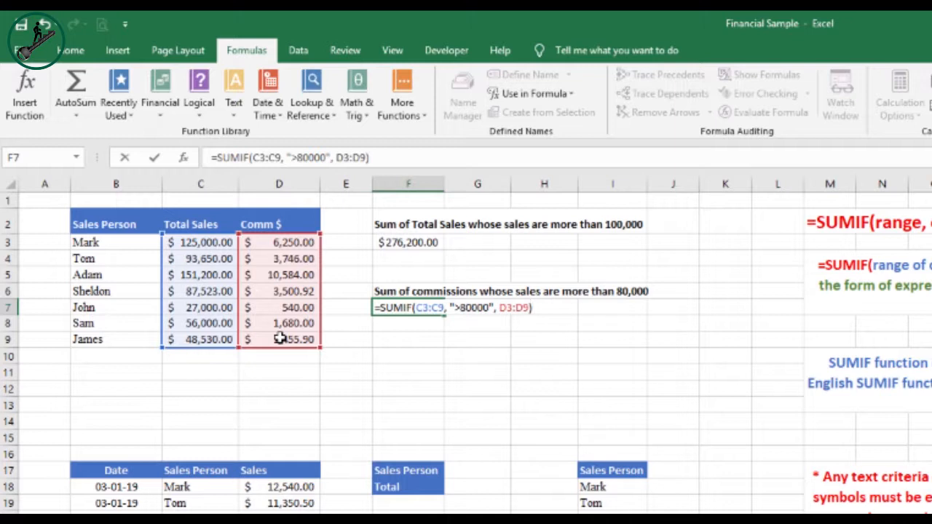
pyautogui.press('Return')
pyautogui.press('Up')
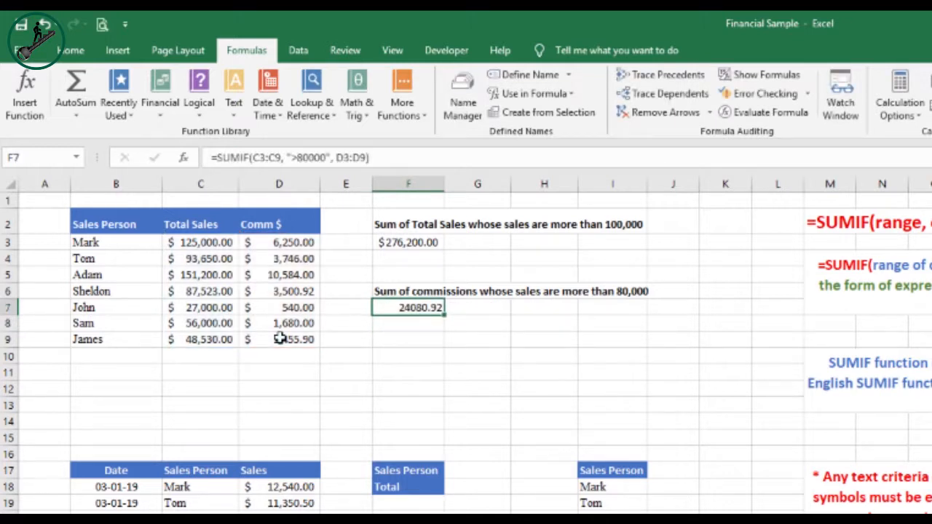
# Select the commissions in D3:D6 and compare their sum with the F7 result
pyautogui.click(283, 243)
pyautogui.keyDown('ctrl'); pyautogui.click(289, 260); pyautogui.keyUp('ctrl')
pyautogui.keyDown('ctrl'); pyautogui.click(289, 276); pyautogui.keyUp('ctrl')
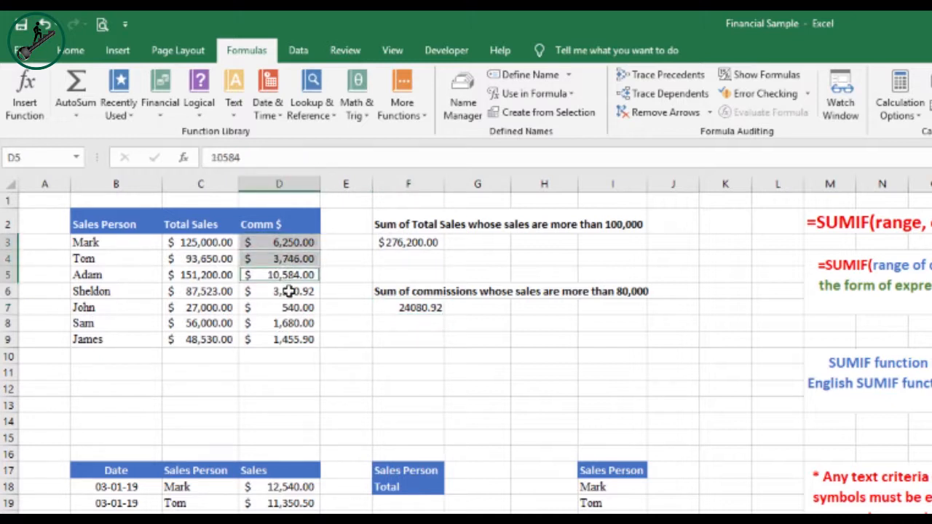
pyautogui.keyDown('ctrl'); pyautogui.click(290, 292); pyautogui.keyUp('ctrl')
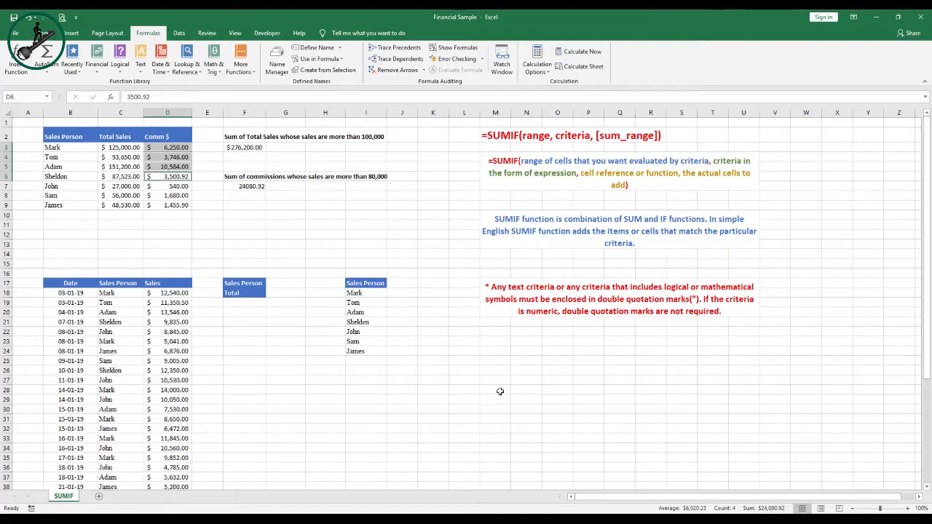
pyautogui.click(242, 186)
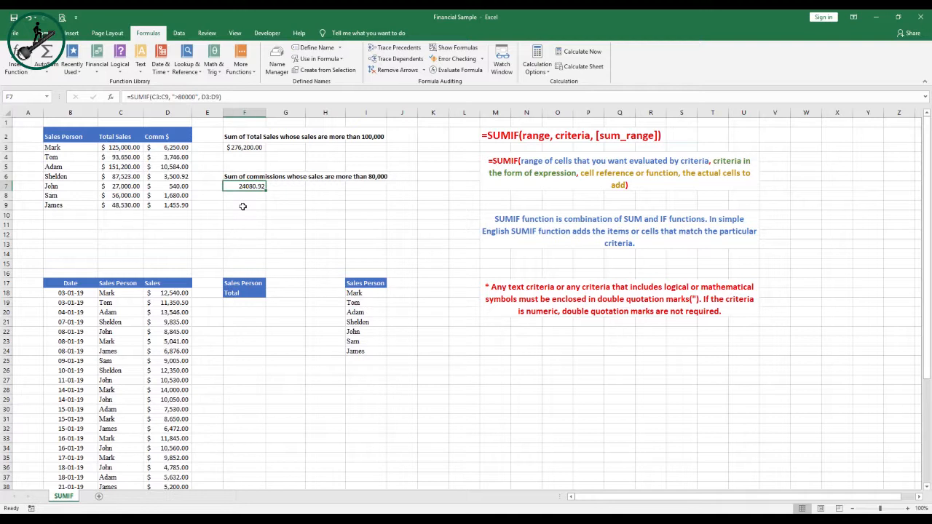
# Enter Mark as the sales person in G17
pyautogui.scroll(-4, 244, 207)
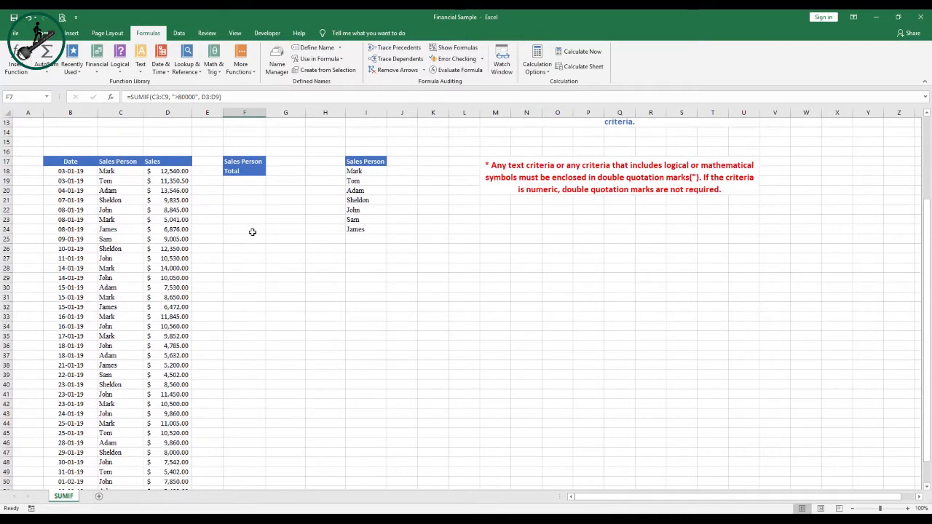
pyautogui.click(125, 170)
pyautogui.click(163, 169)
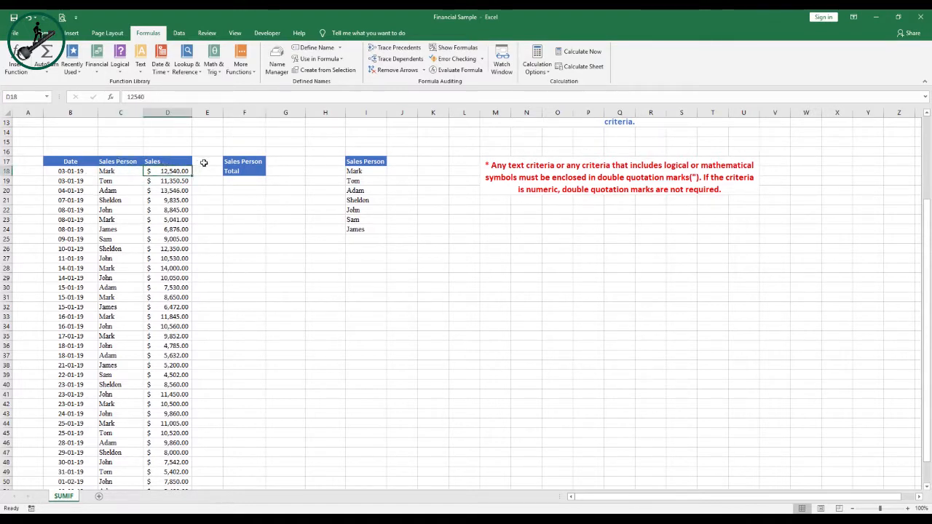
pyautogui.click(271, 171)
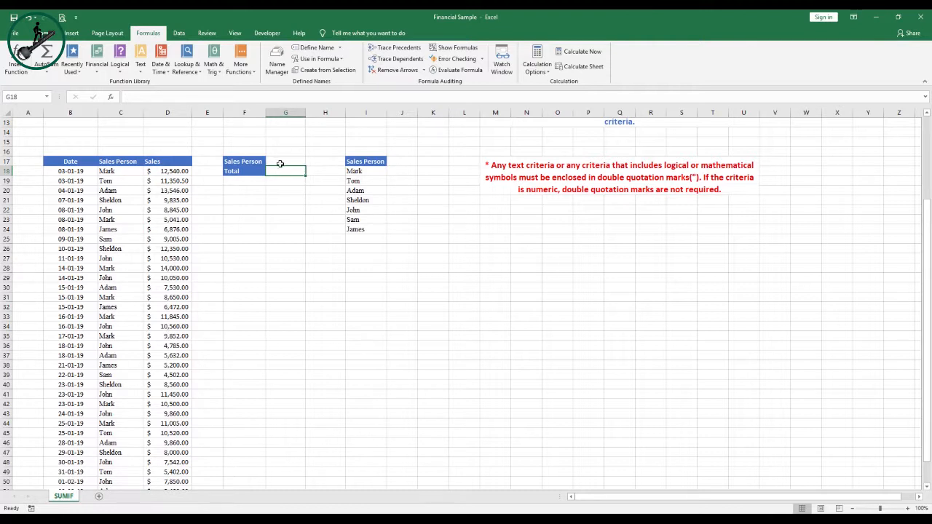
pyautogui.click(279, 163)
pyautogui.write('Mark')
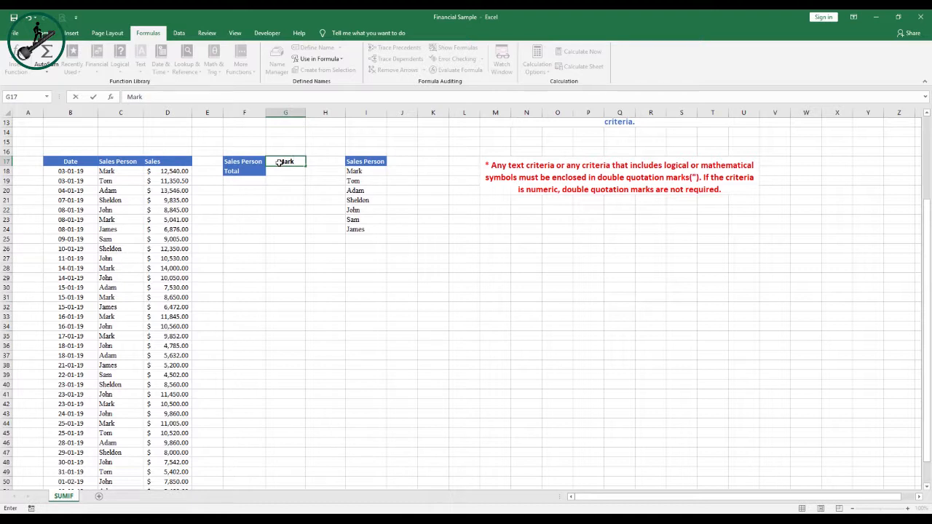
pyautogui.press('Return')
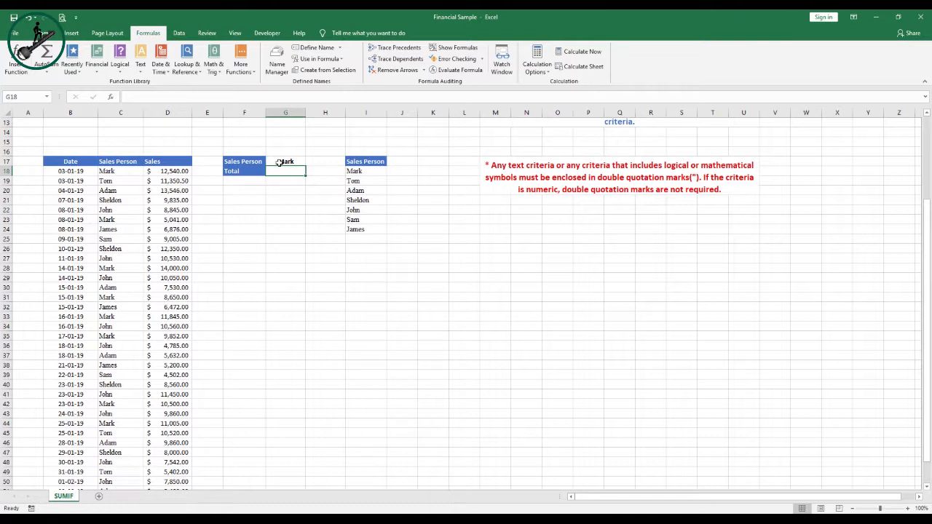
# Review the Sales Person and Sales columns for Mark's entries in the lower table
pyautogui.scroll(-3, 145, 318)
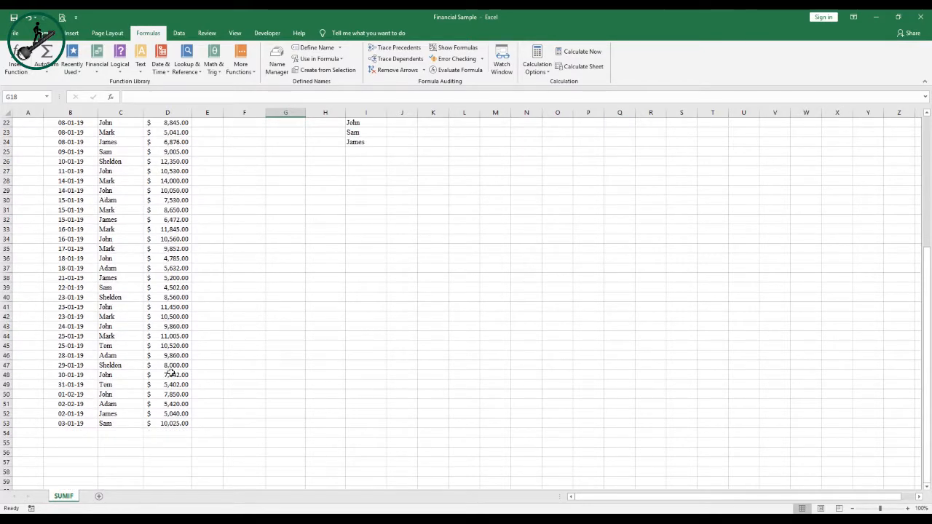
pyautogui.scroll(4, 172, 373)
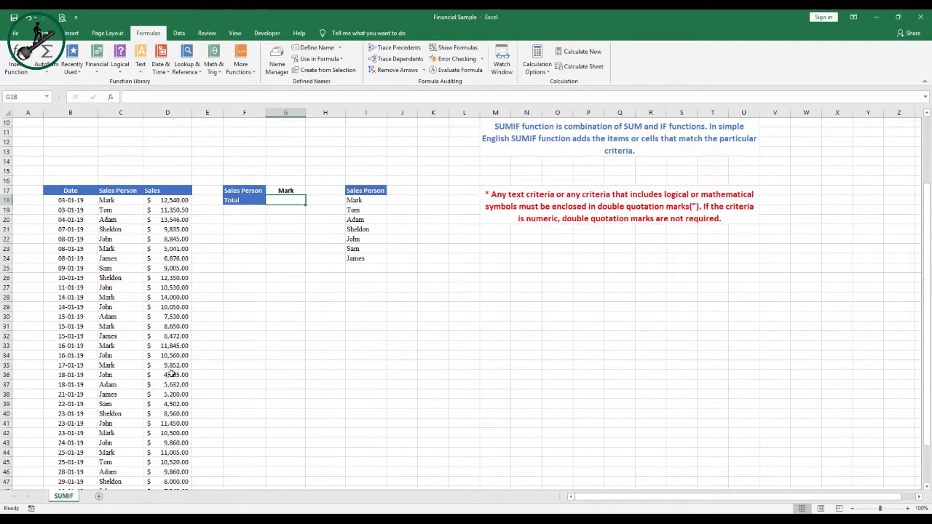
pyautogui.click(119, 201)
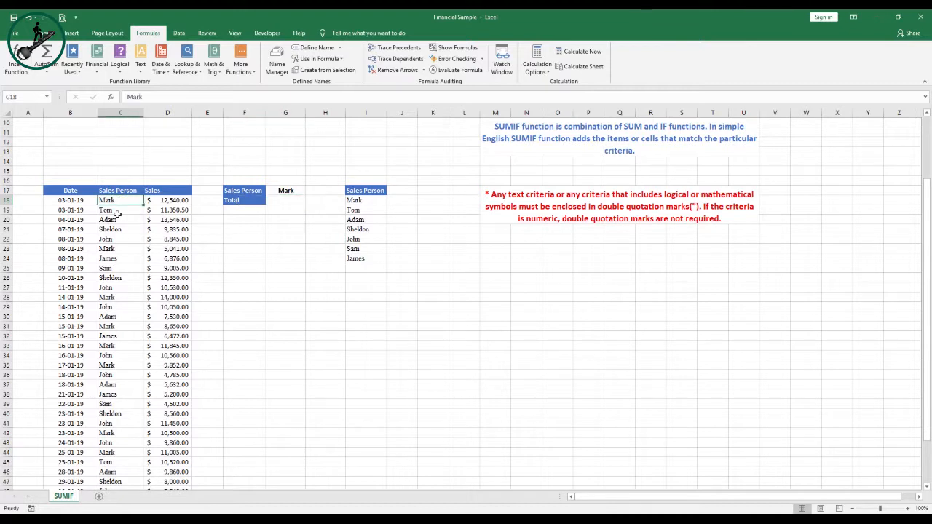
pyautogui.click(165, 202)
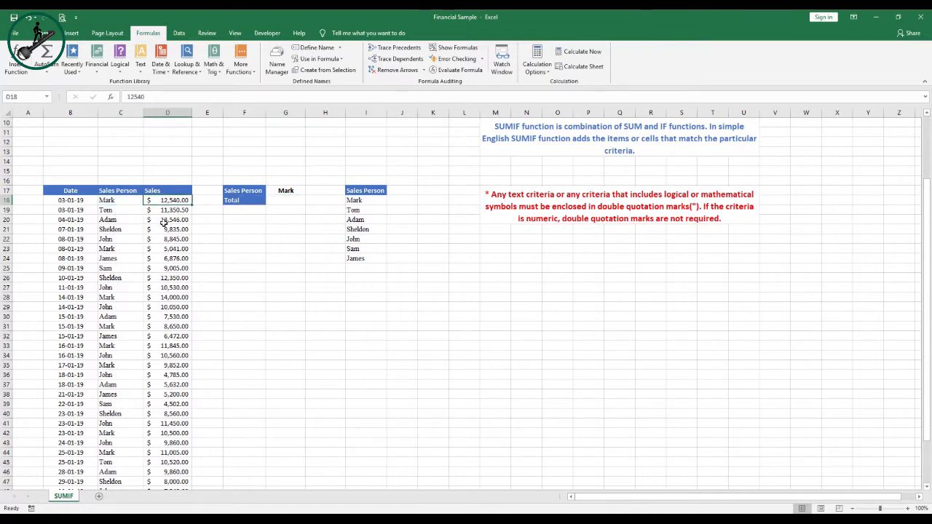
pyautogui.click(123, 249)
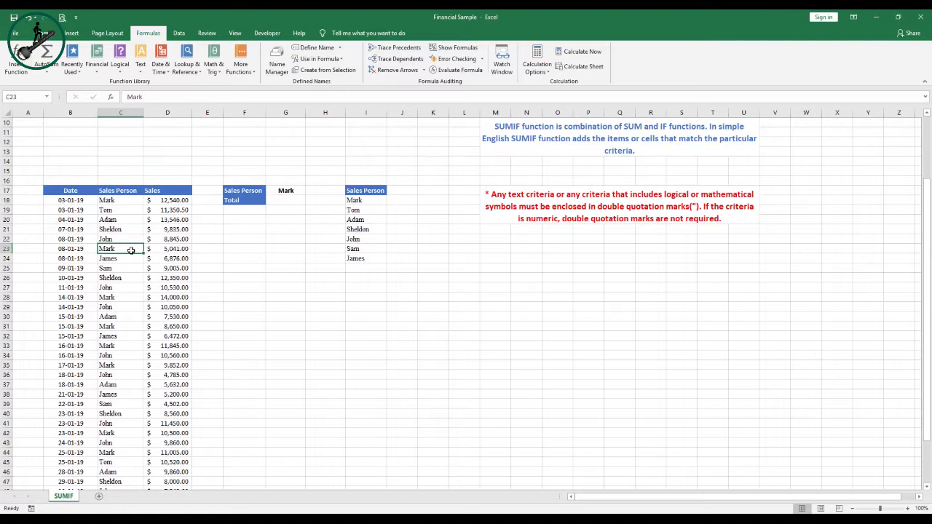
pyautogui.click(166, 249)
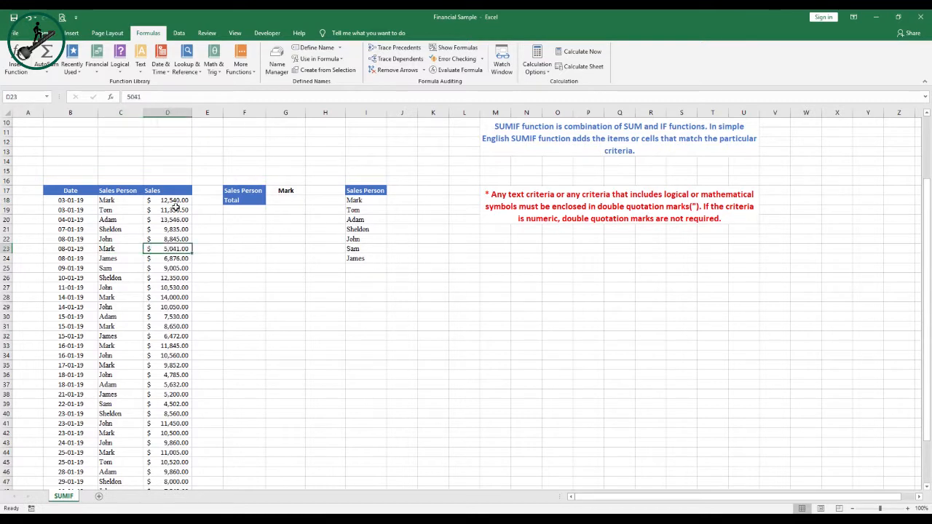
pyautogui.click(285, 191)
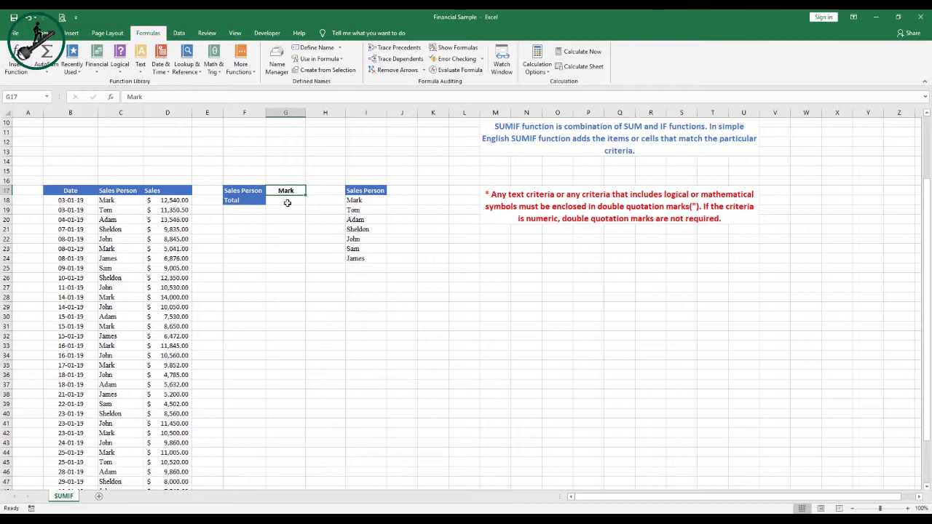
pyautogui.write('Mirk')
pyautogui.press('BackSpace')
pyautogui.press('BackSpace')
pyautogui.press('BackSpace')
pyautogui.press('BackSpace')
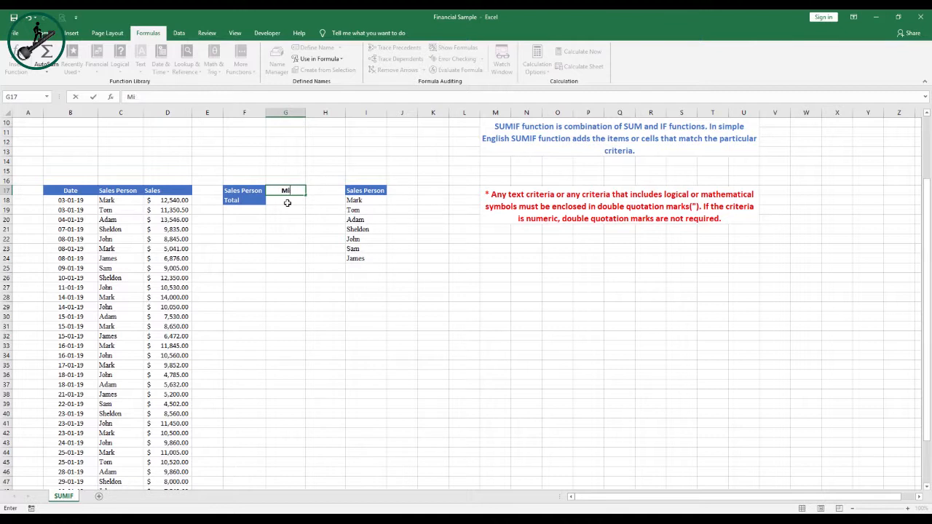
pyautogui.press('Escape')
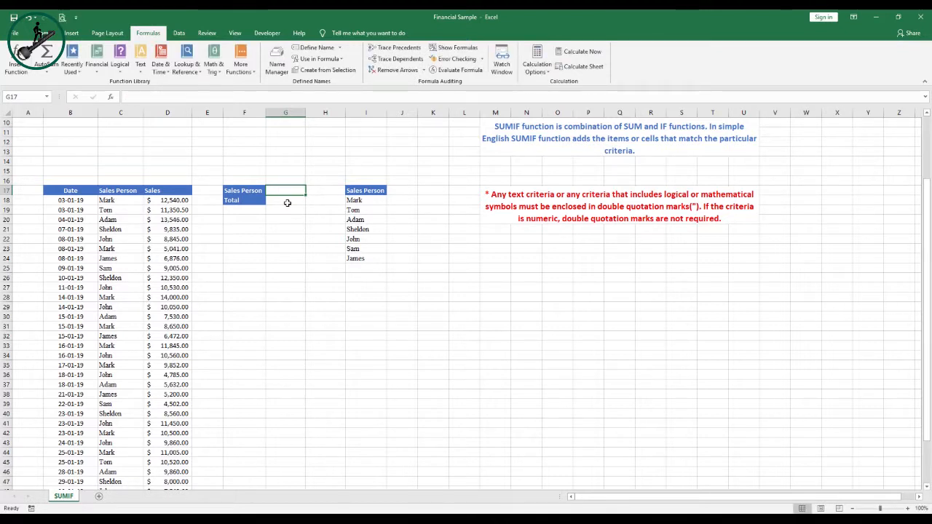
# Add a list data validation to G17 with source =$I$18:$I$24 so it offers the sales person names
pyautogui.click(179, 34)
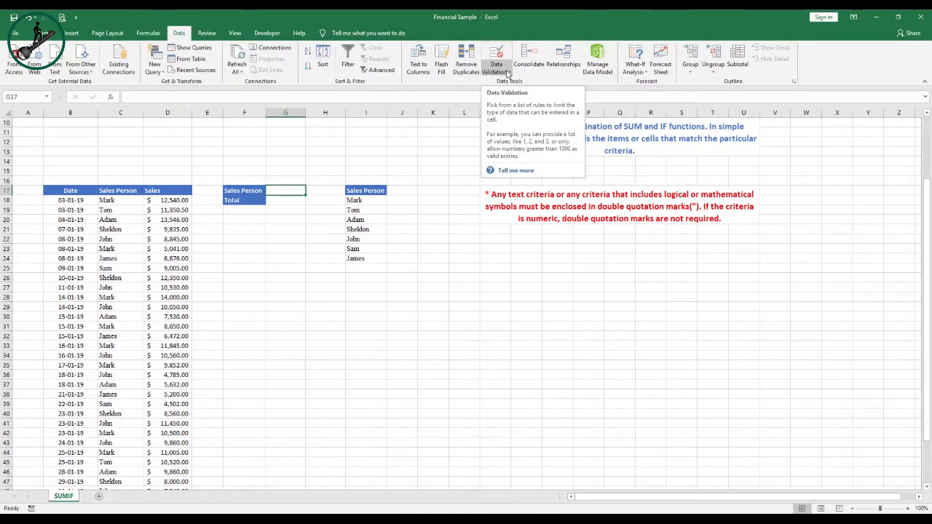
pyautogui.click(508, 72)
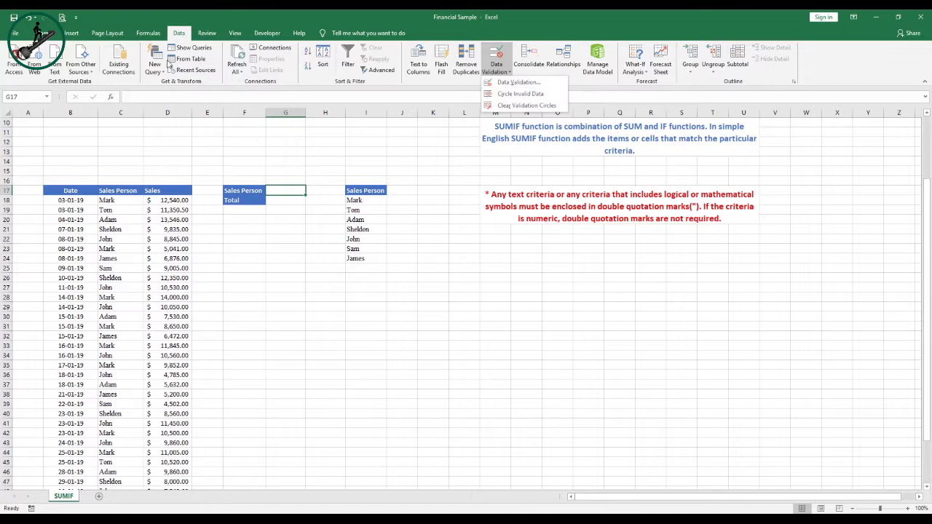
pyautogui.click(509, 73)
pyautogui.click(509, 73)
pyautogui.click(517, 84)
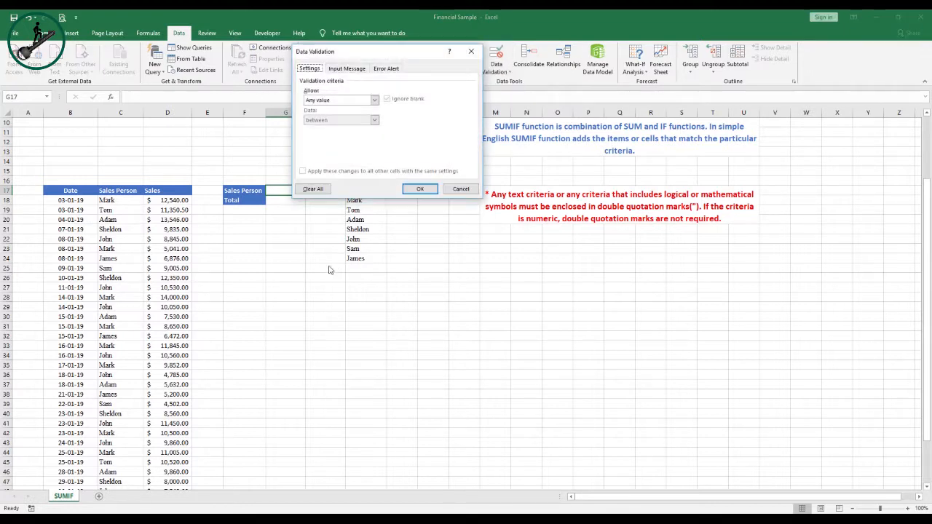
pyautogui.click(374, 100)
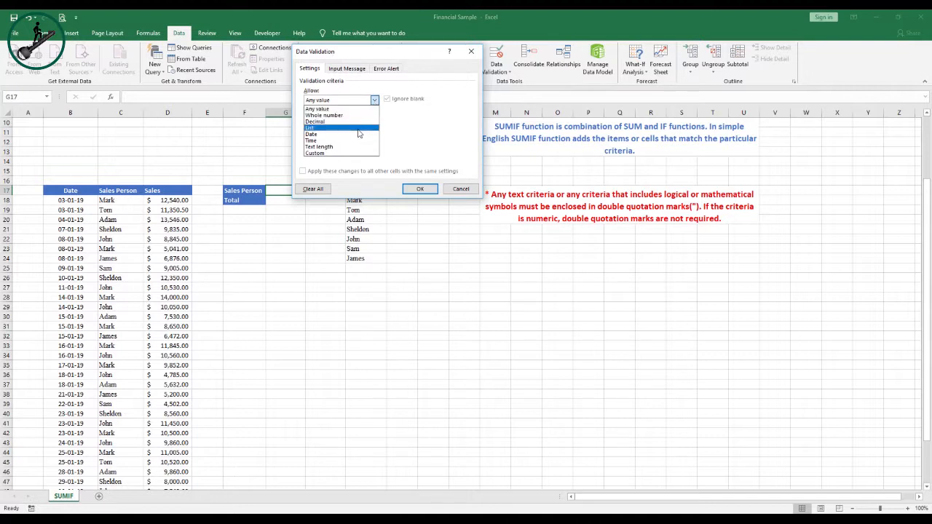
pyautogui.click(357, 128)
pyautogui.click(430, 142)
pyautogui.moveTo(357, 200); pyautogui.dragTo(357, 258)
pyautogui.click(476, 64)
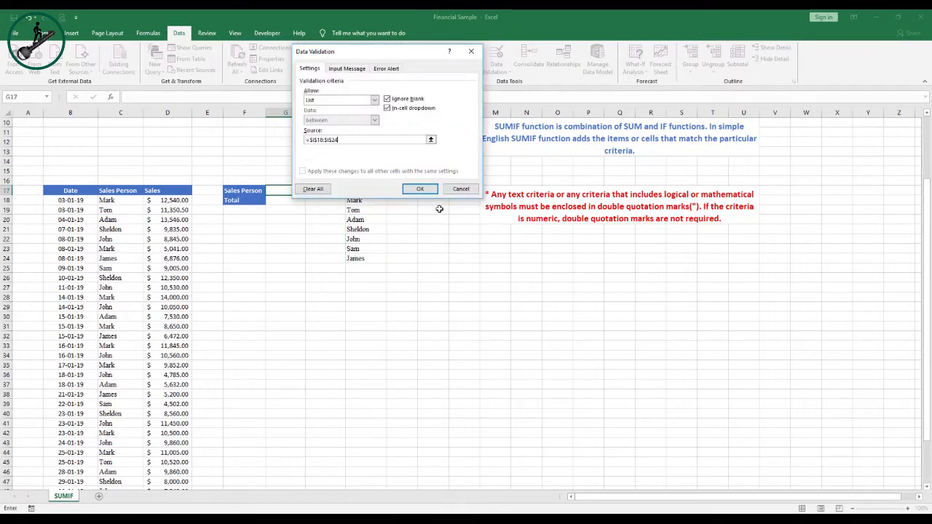
pyautogui.click(419, 188)
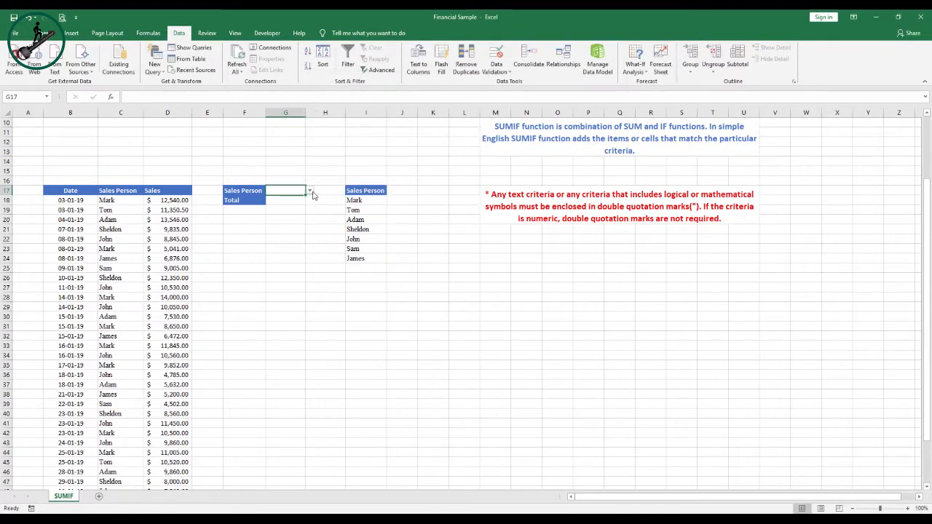
pyautogui.click(310, 191)
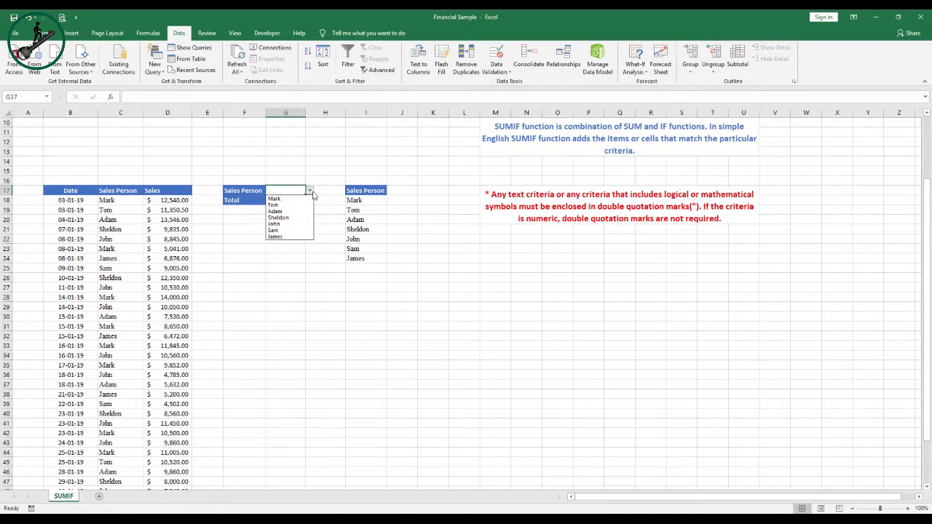
pyautogui.press('Escape')
pyautogui.press('Return')
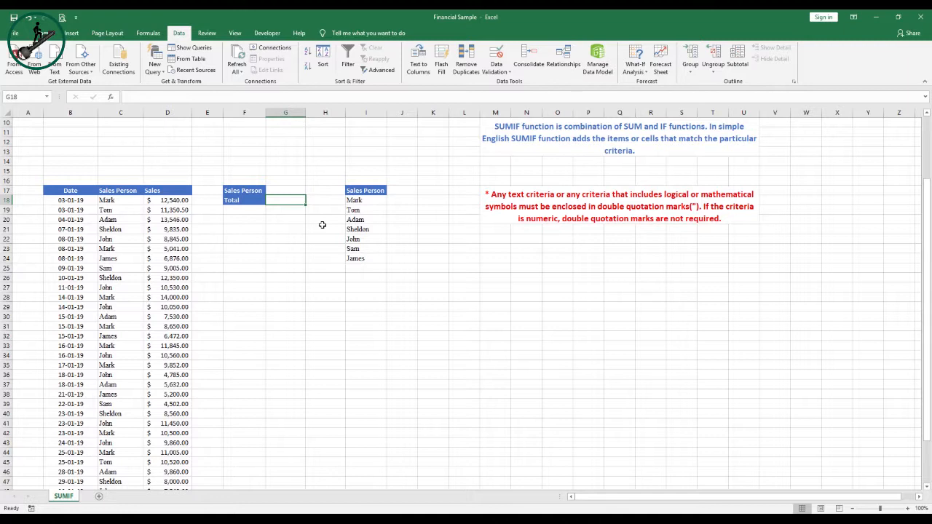
# In G18, enter =SUMIF(C18:C53, G17, D18:D53) to total sales for the sales person chosen in G17
pyautogui.write('=')
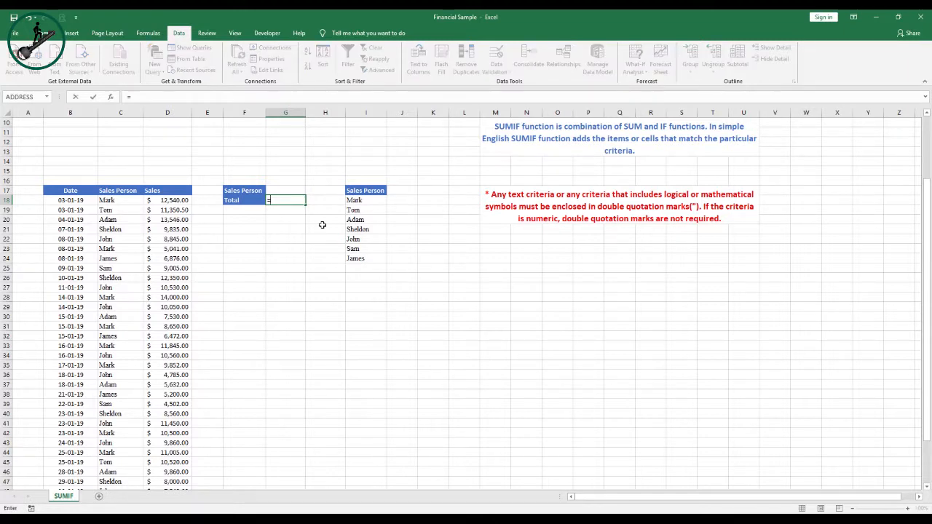
pyautogui.write('sum')
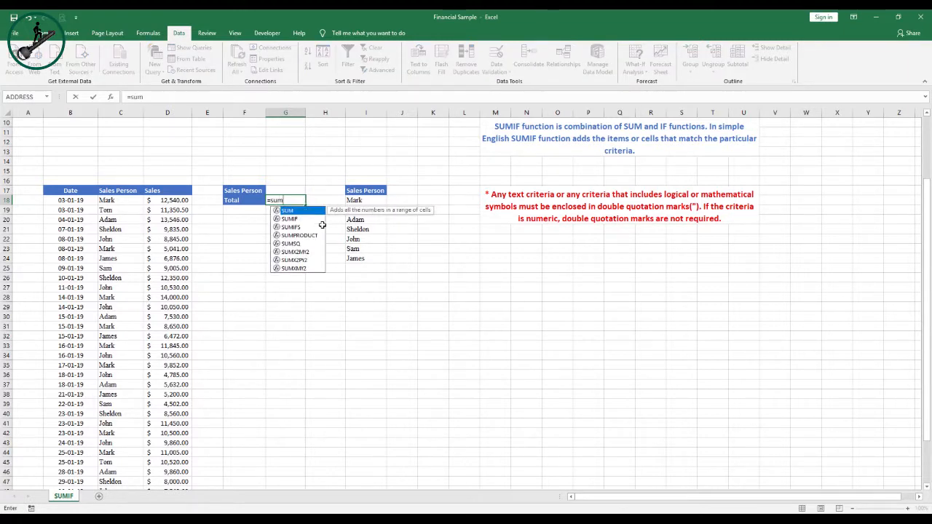
pyautogui.press('Down')
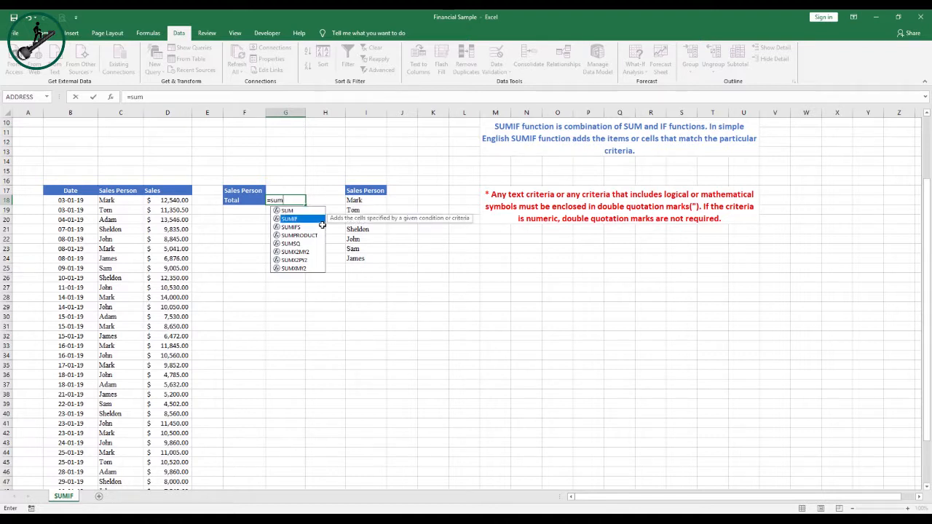
pyautogui.press('Tab')
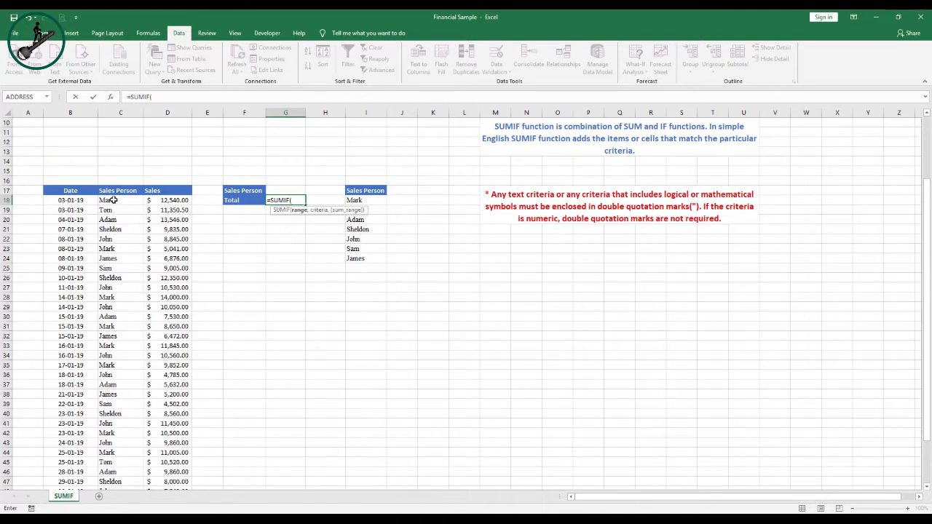
pyautogui.moveTo(114, 200); pyautogui.dragTo(129, 464)
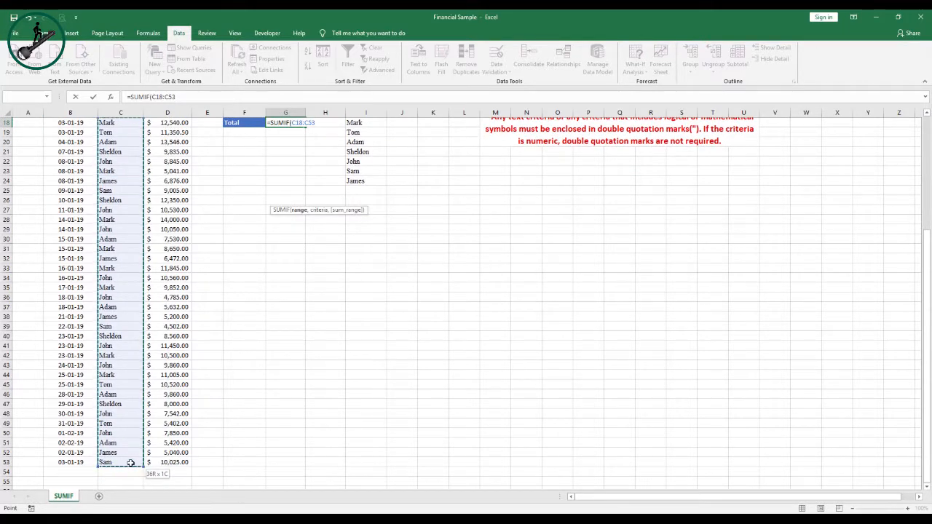
pyautogui.scroll(3, 301, 361)
pyautogui.write(',')
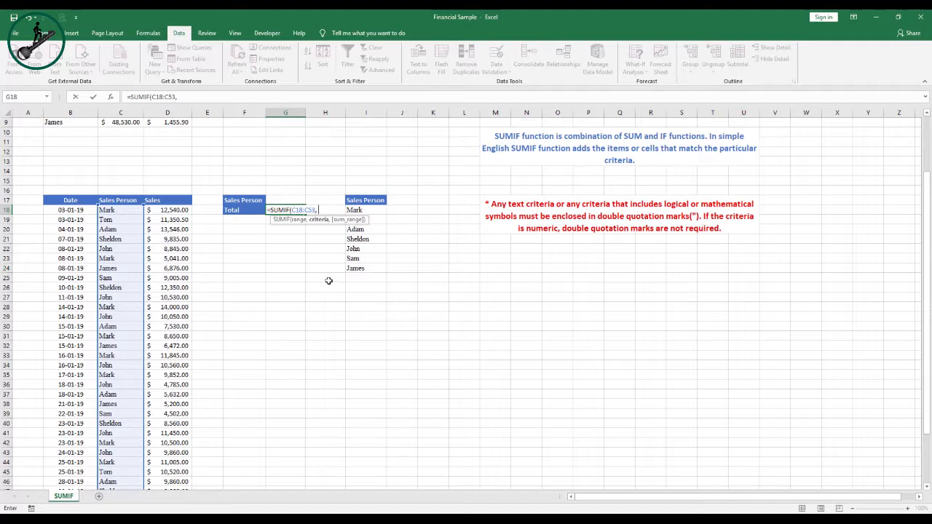
pyautogui.click(287, 199)
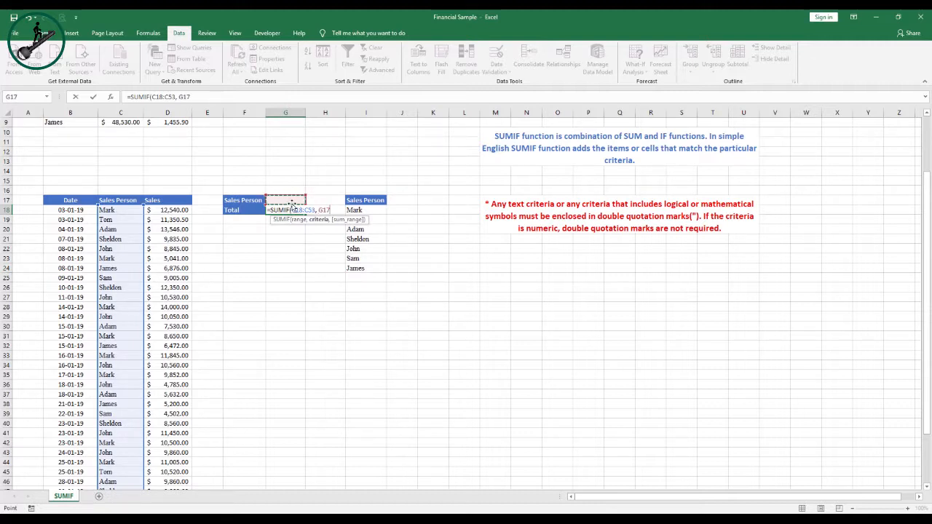
pyautogui.write(',')
pyautogui.moveTo(163, 209); pyautogui.dragTo(177, 462)
pyautogui.scroll(4, 266, 385)
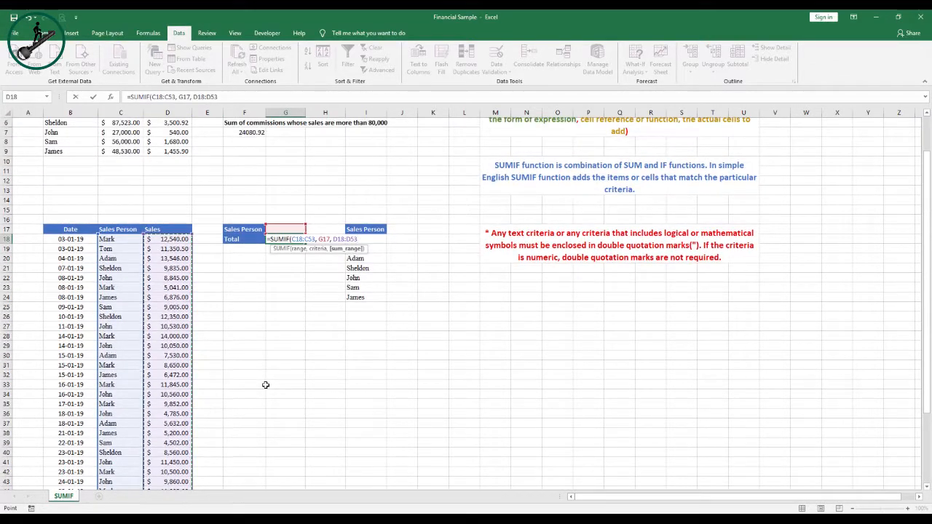
pyautogui.scroll(-1, 266, 384)
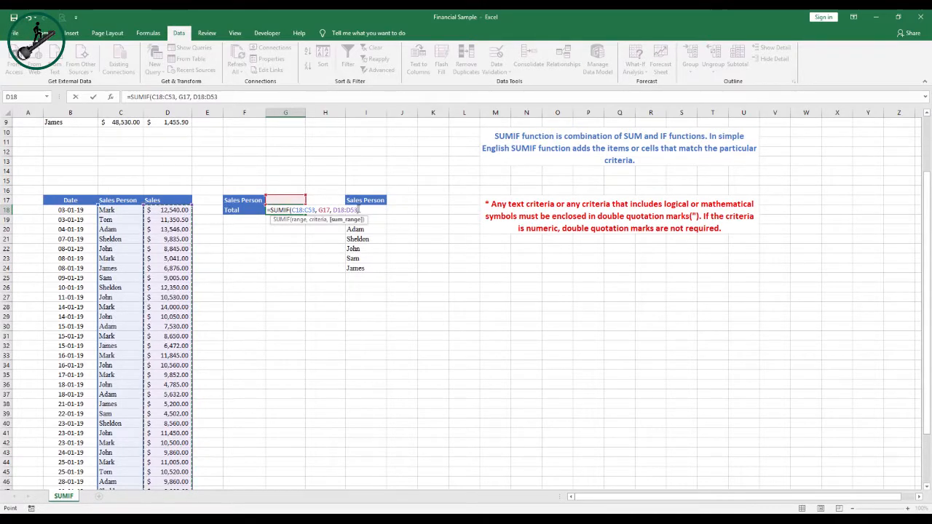
pyautogui.write(')')
pyautogui.hotkey('ctrl', 'Return')
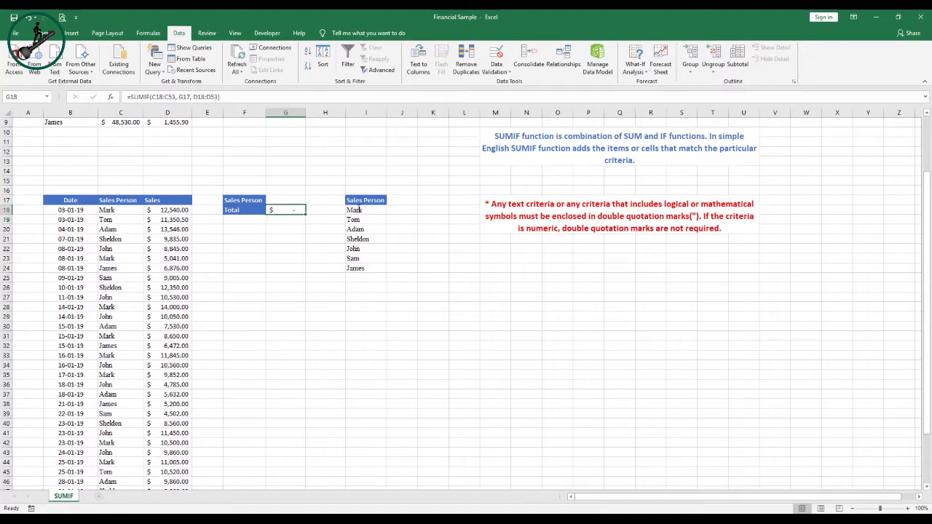
# Pick different sales persons from the G17 dropdown to test the total, finishing with Adam
pyautogui.click(283, 199)
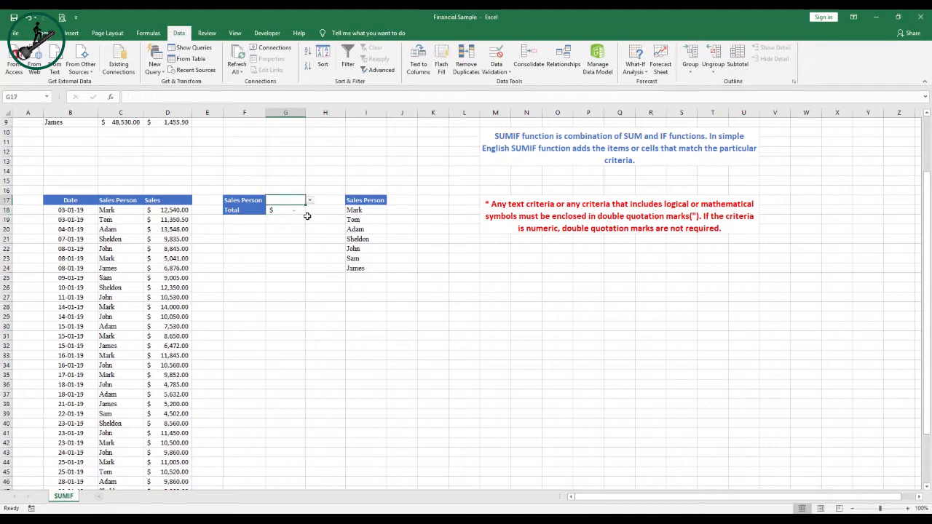
pyautogui.click(309, 201)
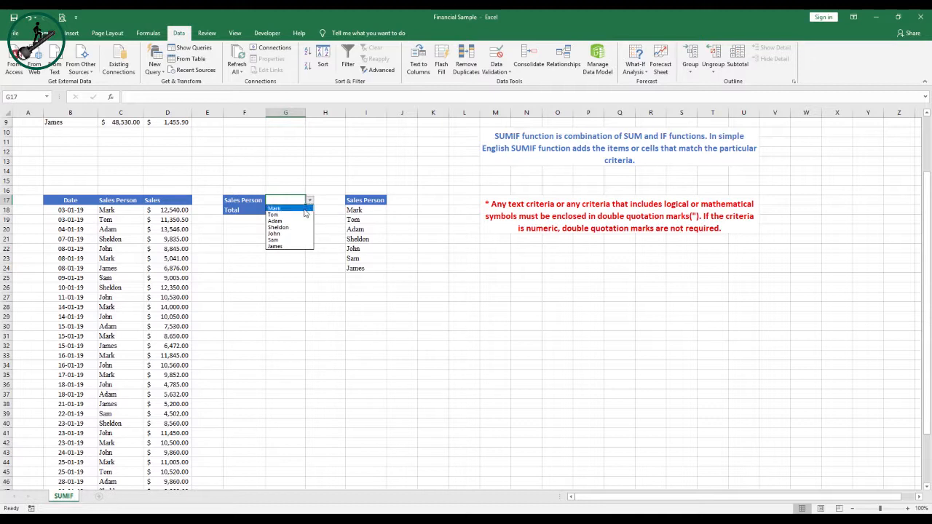
pyautogui.click(304, 209)
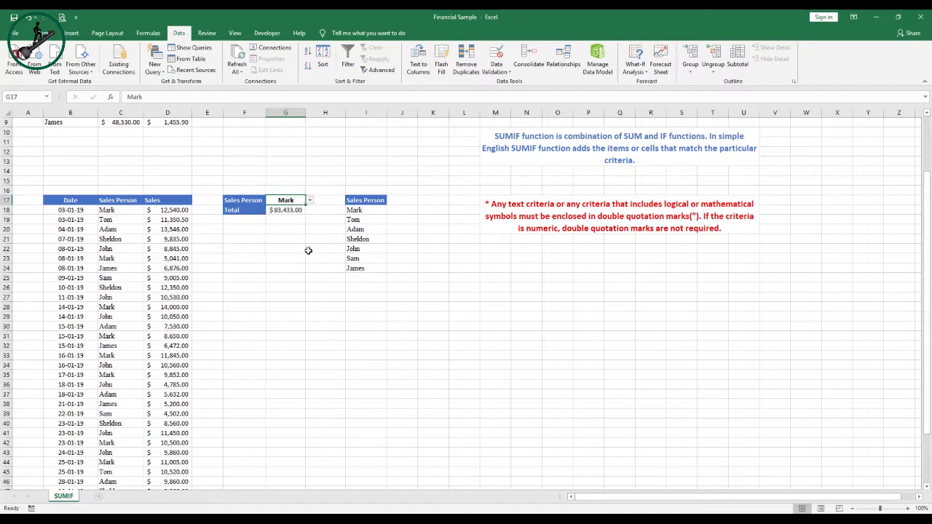
pyautogui.click(309, 200)
pyautogui.click(300, 229)
pyautogui.click(309, 200)
pyautogui.click(298, 240)
pyautogui.click(309, 200)
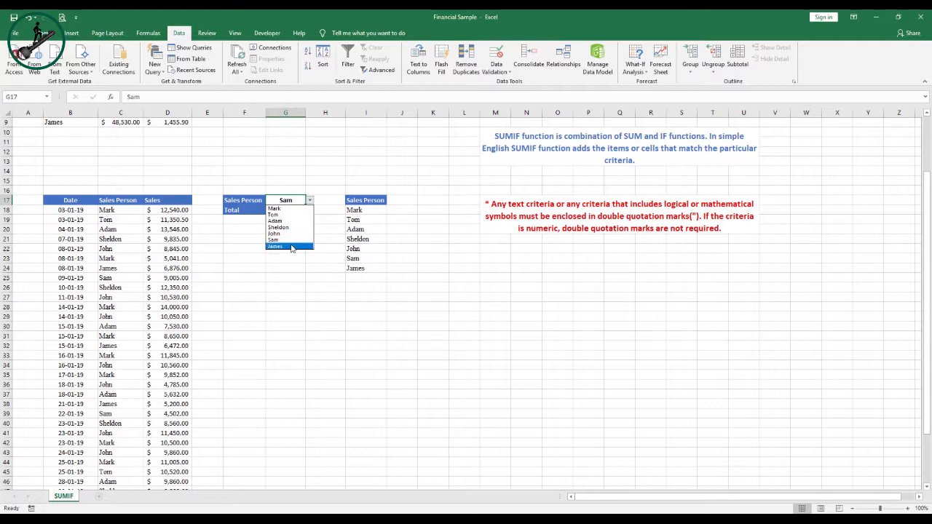
pyautogui.click(291, 246)
pyautogui.click(283, 249)
pyautogui.click(295, 201)
pyautogui.click(310, 201)
pyautogui.click(309, 201)
pyautogui.click(310, 201)
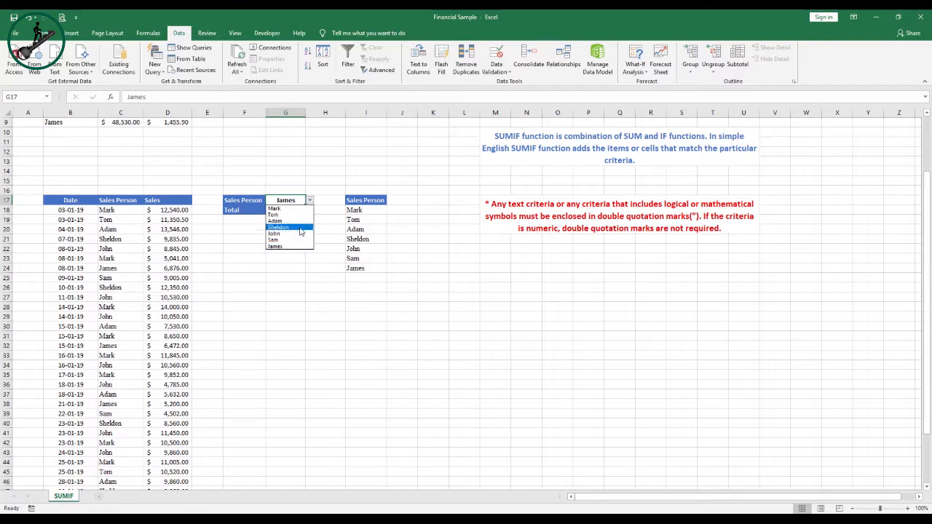
pyautogui.click(300, 222)
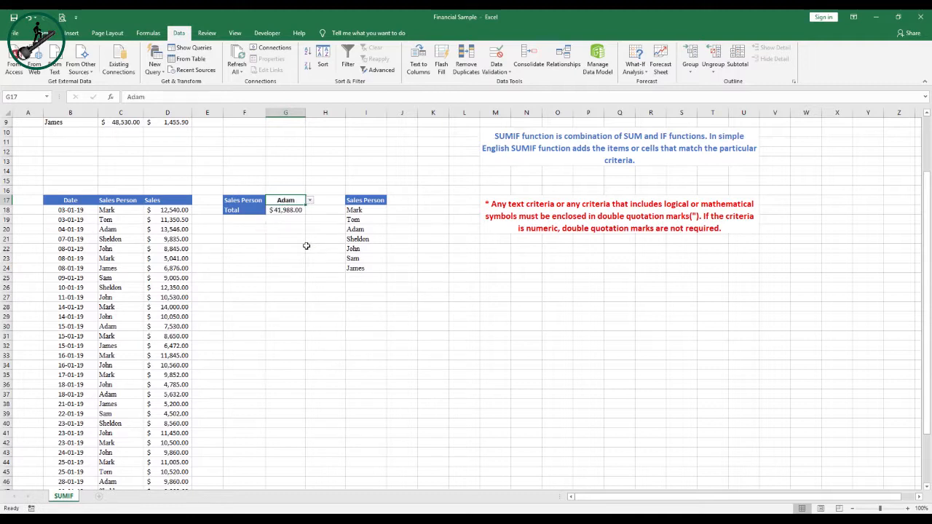